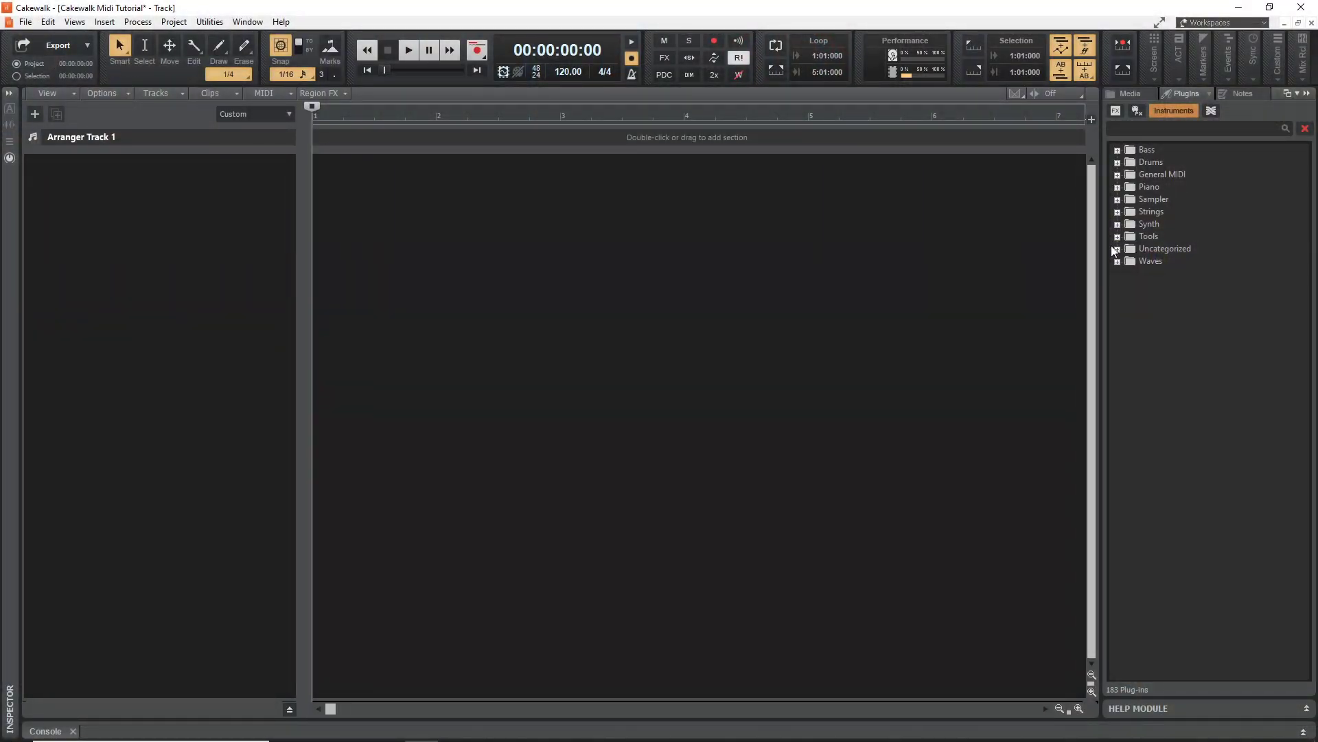
# Step: Drag Surge from the Synth plug-ins to create the Surge 1 instrument track, then expand its header
pyautogui.click(1117, 224)
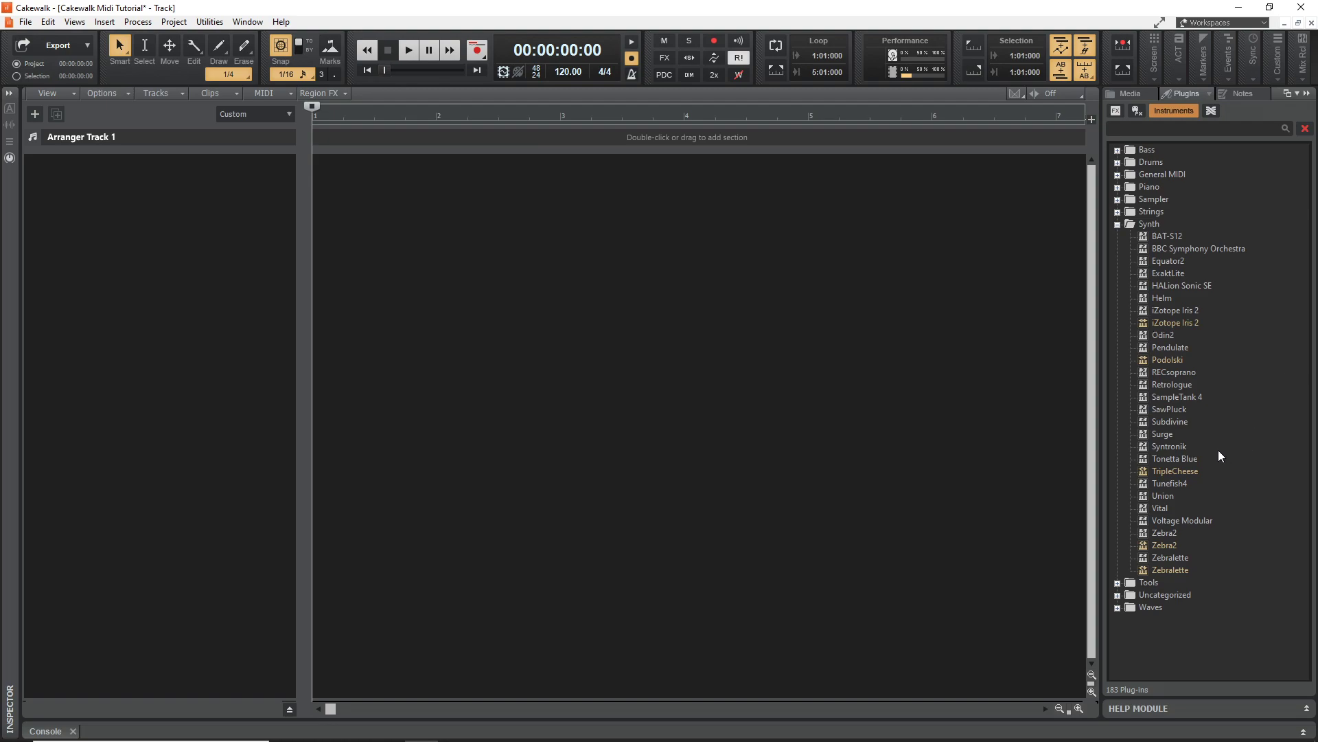
pyautogui.moveTo(1162, 435); pyautogui.dragTo(117, 241)
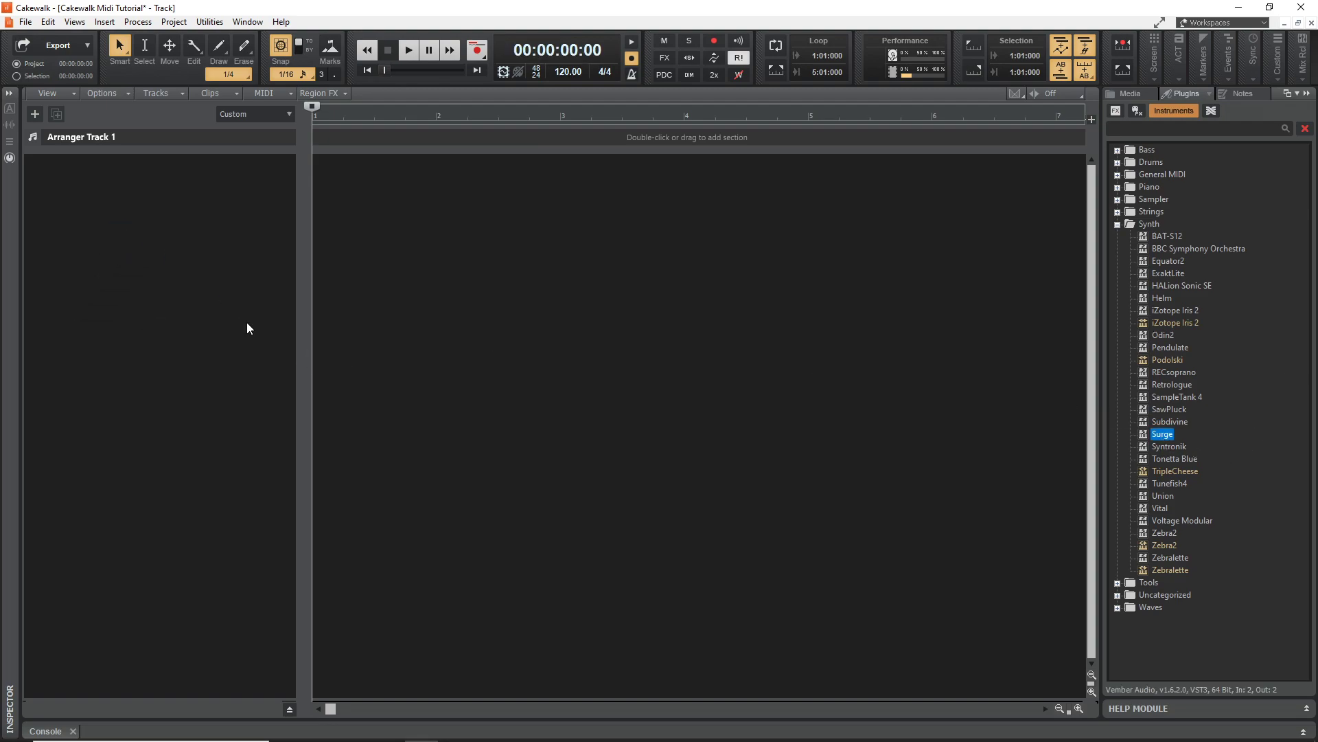
pyautogui.click(265, 162)
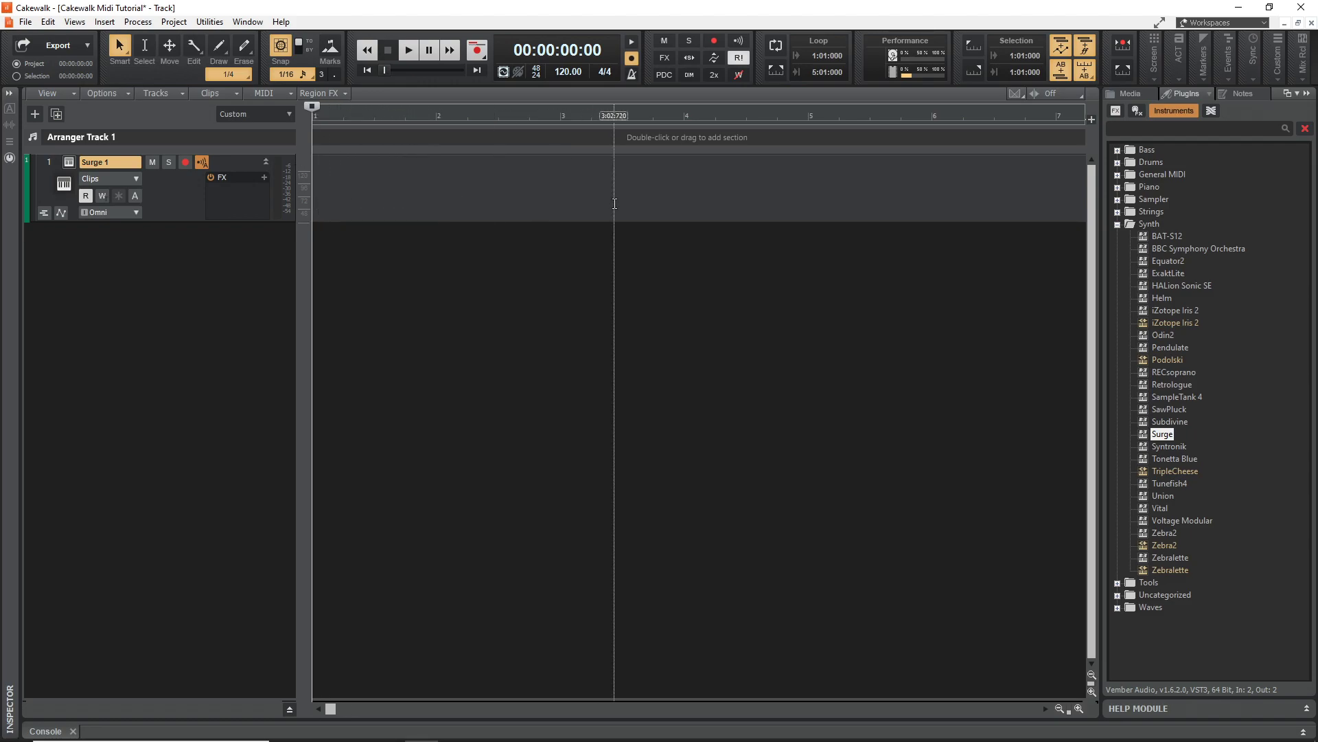
# Step: In Surge 1's piano roll, draw the F5, A5, Eb5 and G#5 notes across bars 1–2
pyautogui.doubleClick(345, 197)
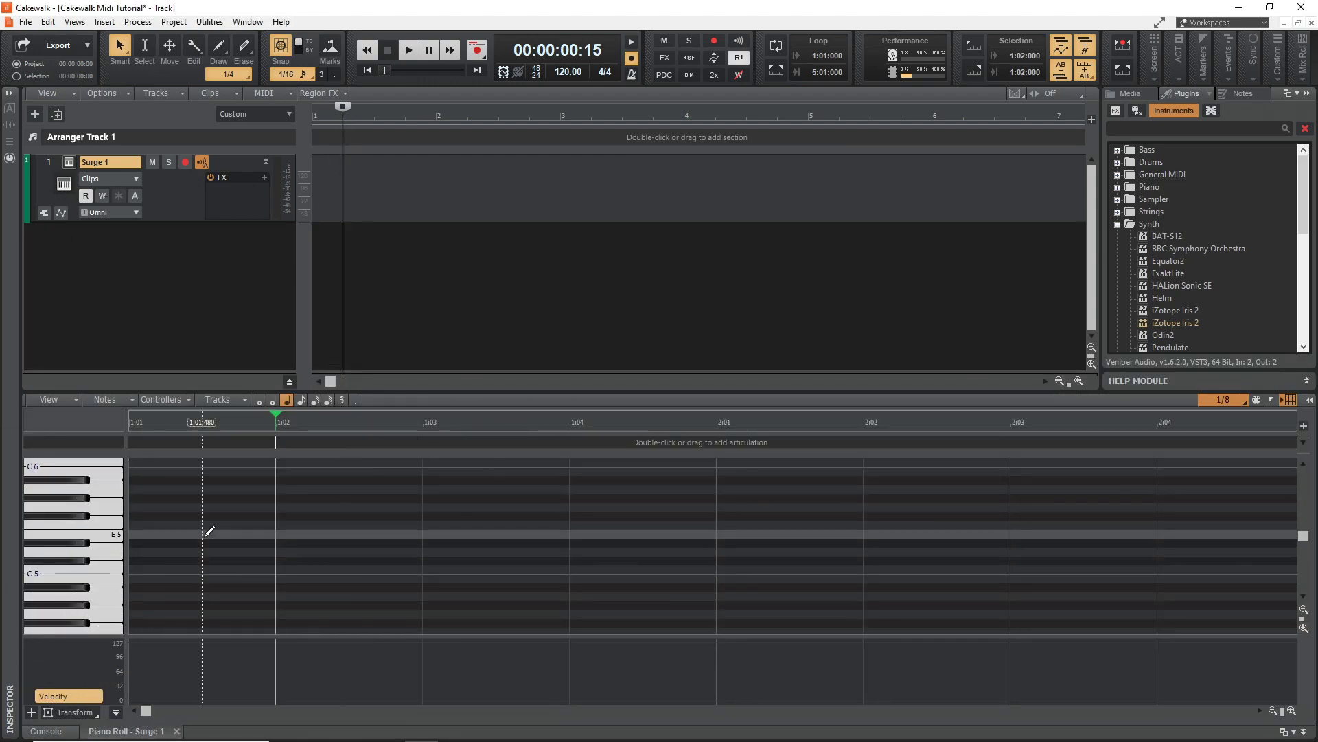
pyautogui.moveTo(204, 525)
pyautogui.mouseDown()
pyautogui.moveTo(430, 525)
pyautogui.moveTo(415, 525)
pyautogui.moveTo(570, 487)
pyautogui.mouseUp()
pyautogui.moveTo(718, 542); pyautogui.dragTo(868, 541)
pyautogui.moveTo(868, 489); pyautogui.dragTo(1020, 486)
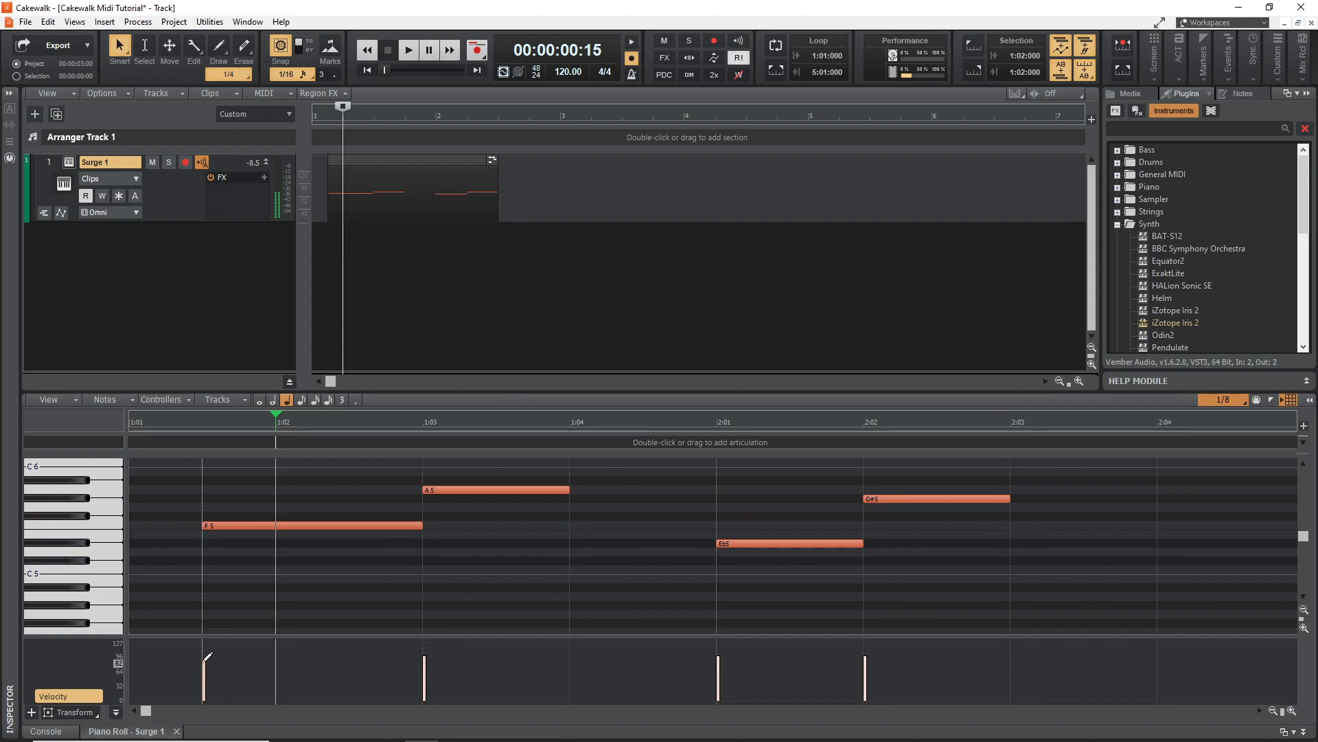
# Step: Lower the F5 and A5 velocities, then move Eb5 earlier and shorten it
pyautogui.moveTo(204, 659); pyautogui.dragTo(204, 680)
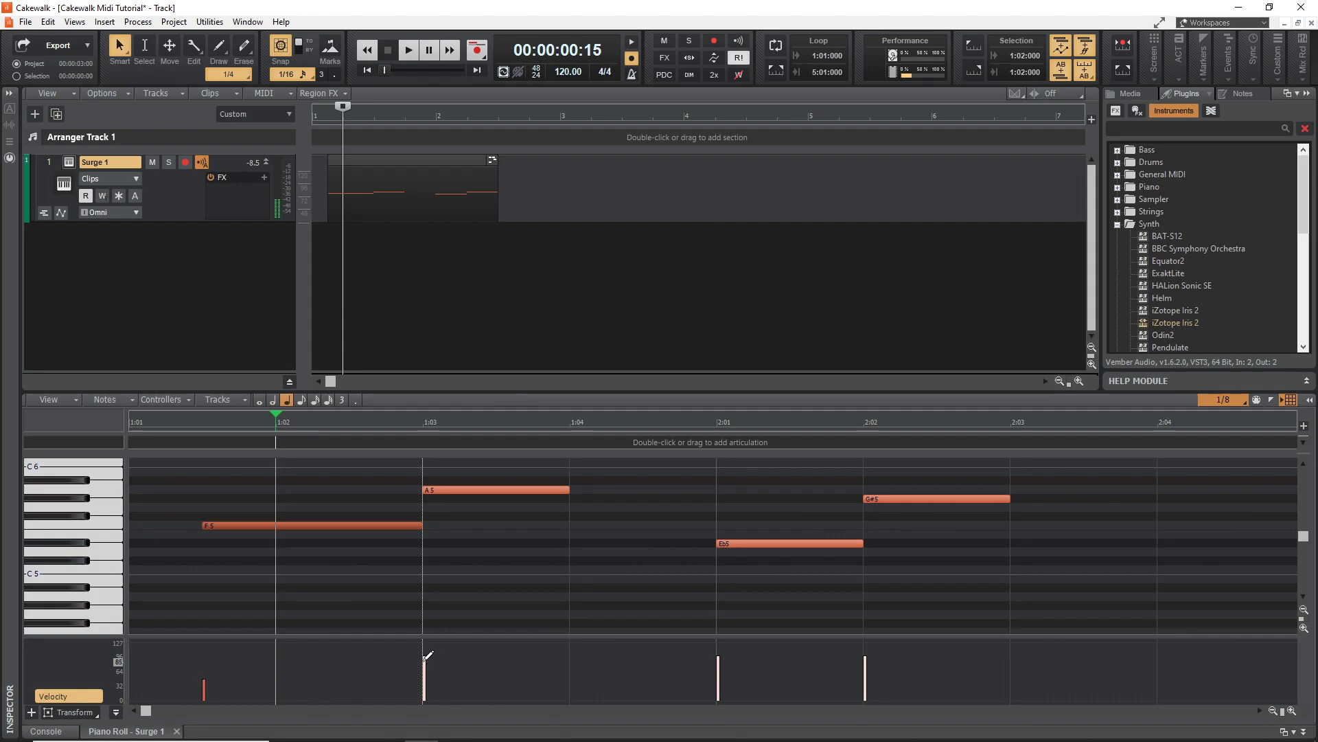
pyautogui.moveTo(425, 656); pyautogui.dragTo(425, 678)
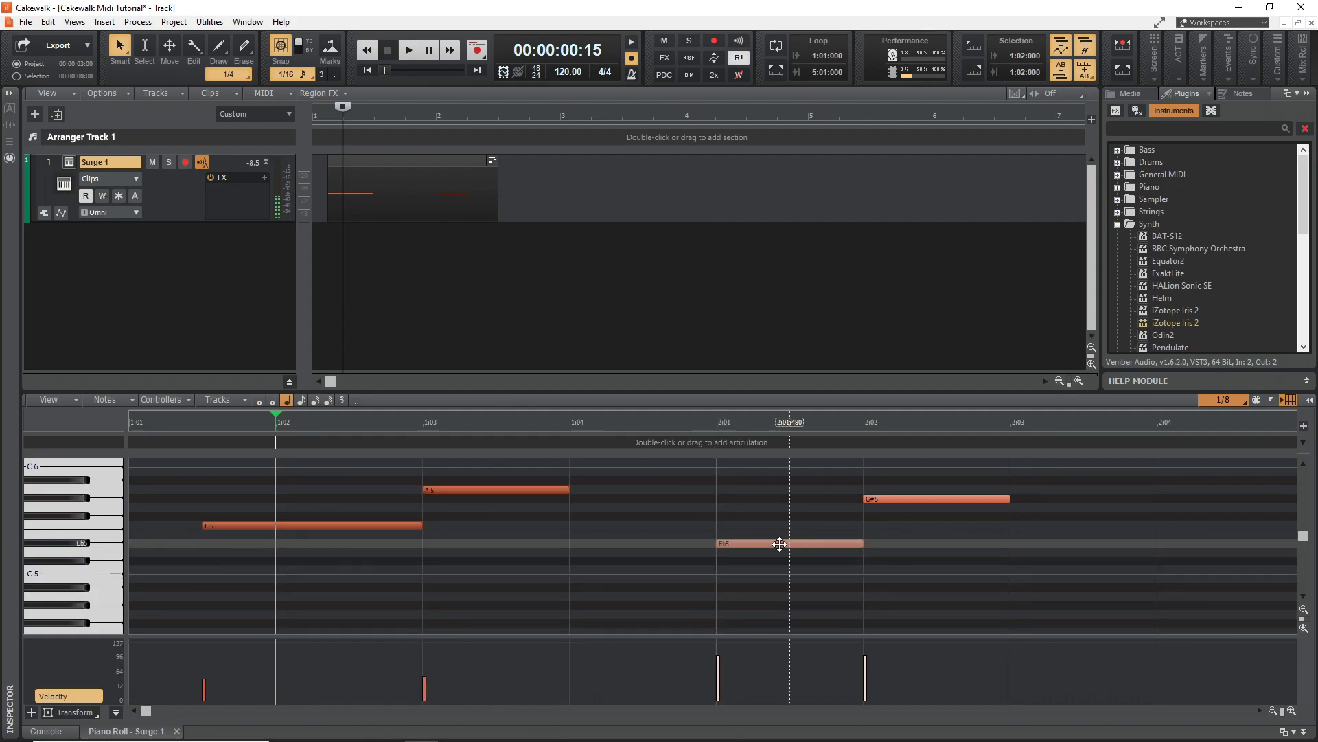
pyautogui.moveTo(779, 542); pyautogui.dragTo(677, 542)
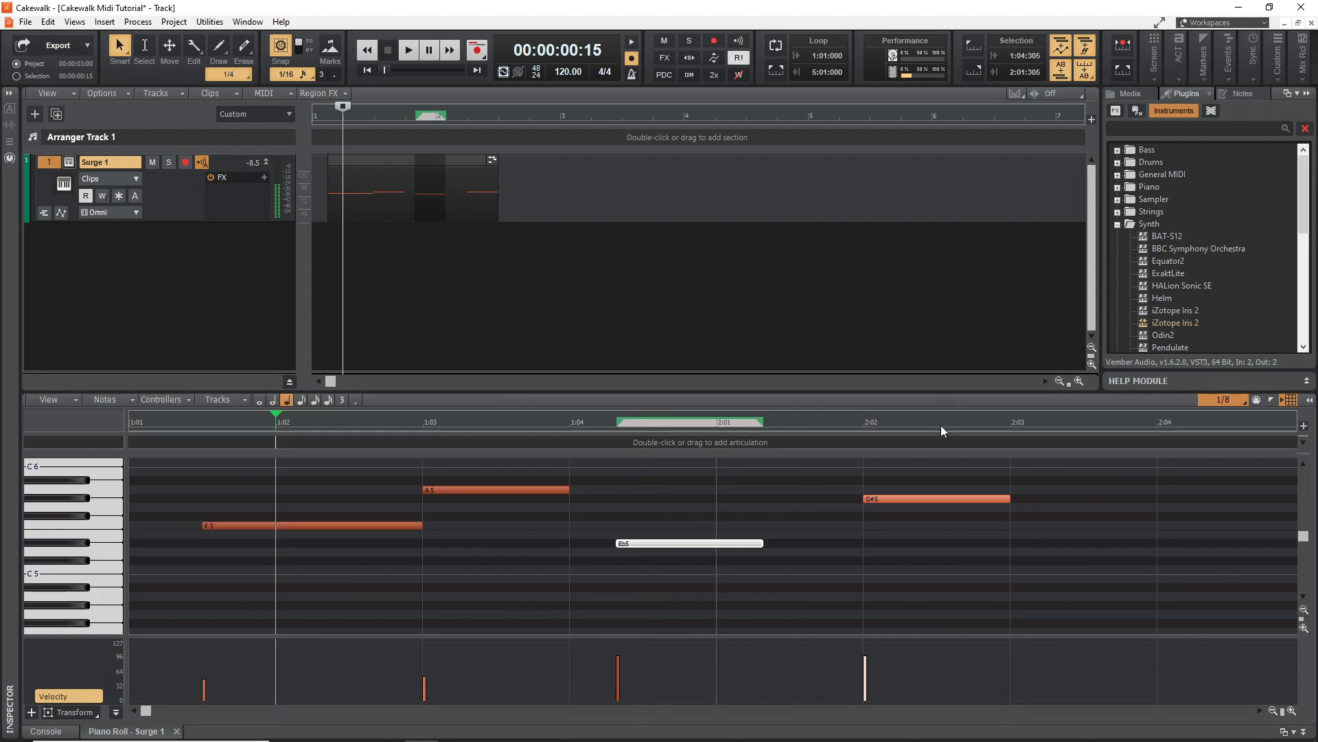
pyautogui.moveTo(762, 543); pyautogui.dragTo(694, 542)
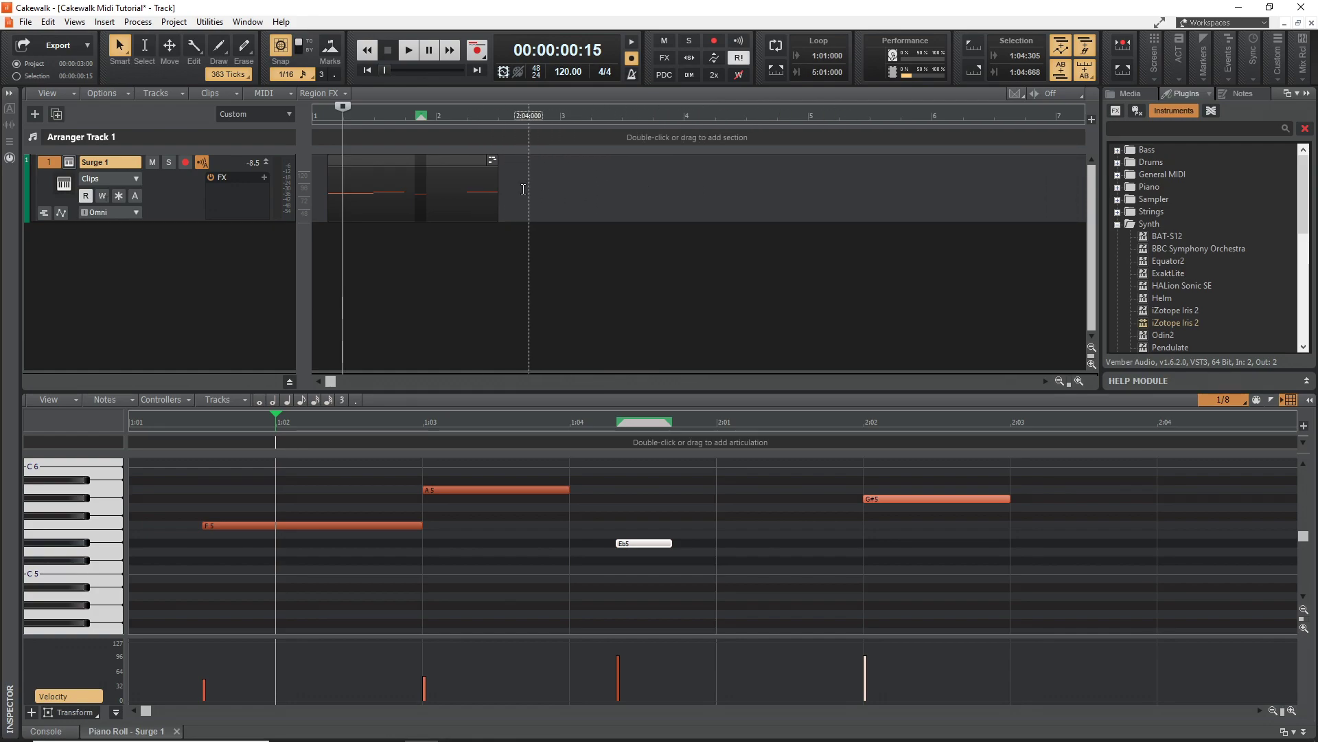
# Step: Set the now time to 2:04:480 and reopen the Surge 1 piano roll
pyautogui.click(545, 185)
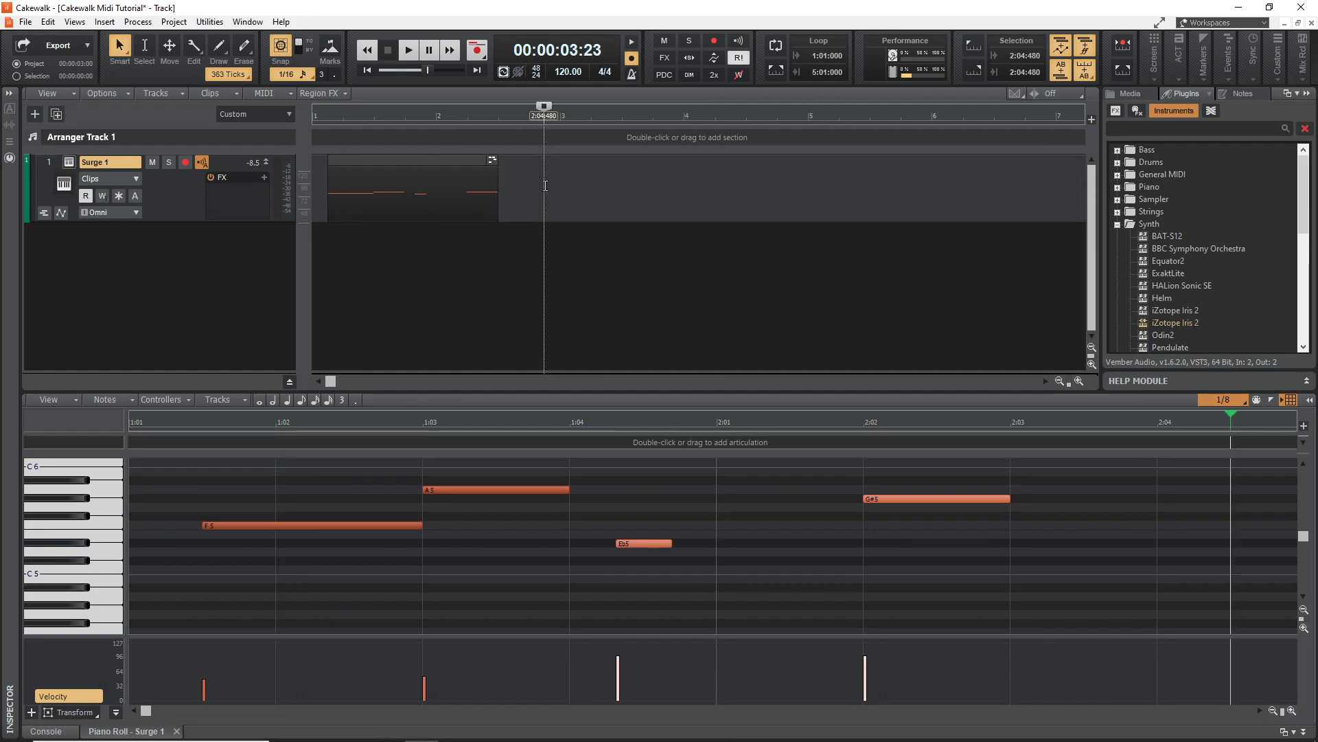
pyautogui.rightClick(546, 186)
pyautogui.moveTo(595, 217)
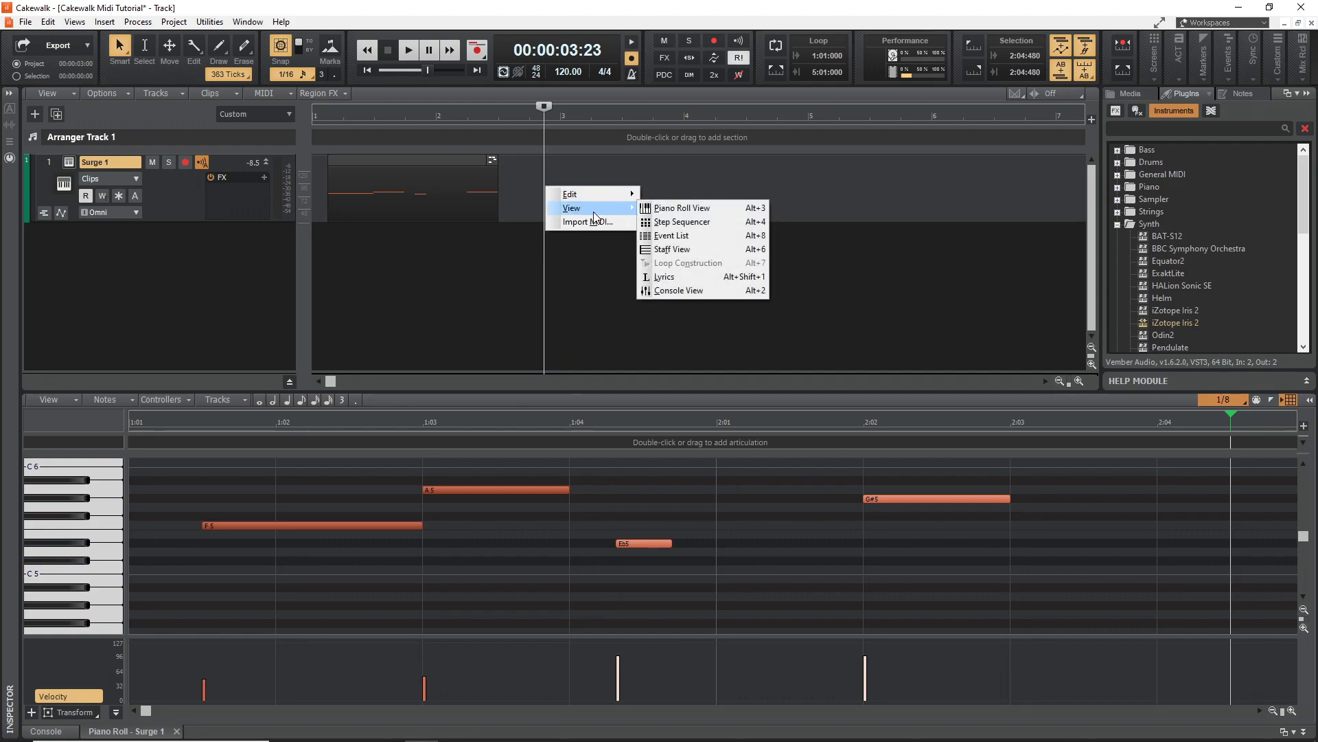
pyautogui.click(706, 210)
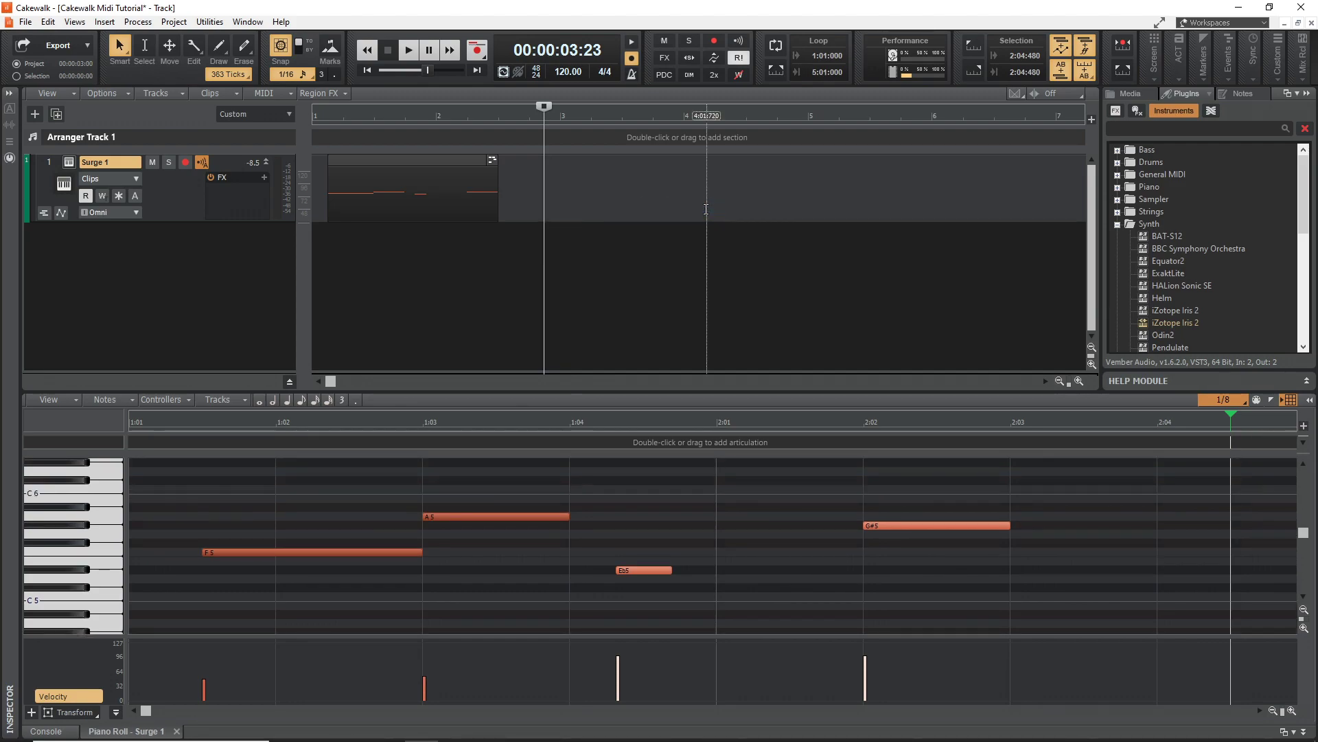
# Step: Draw an A5 note late in bar 2, followed by an Eb5 note
pyautogui.moveTo(1085, 517); pyautogui.dragTo(1157, 517)
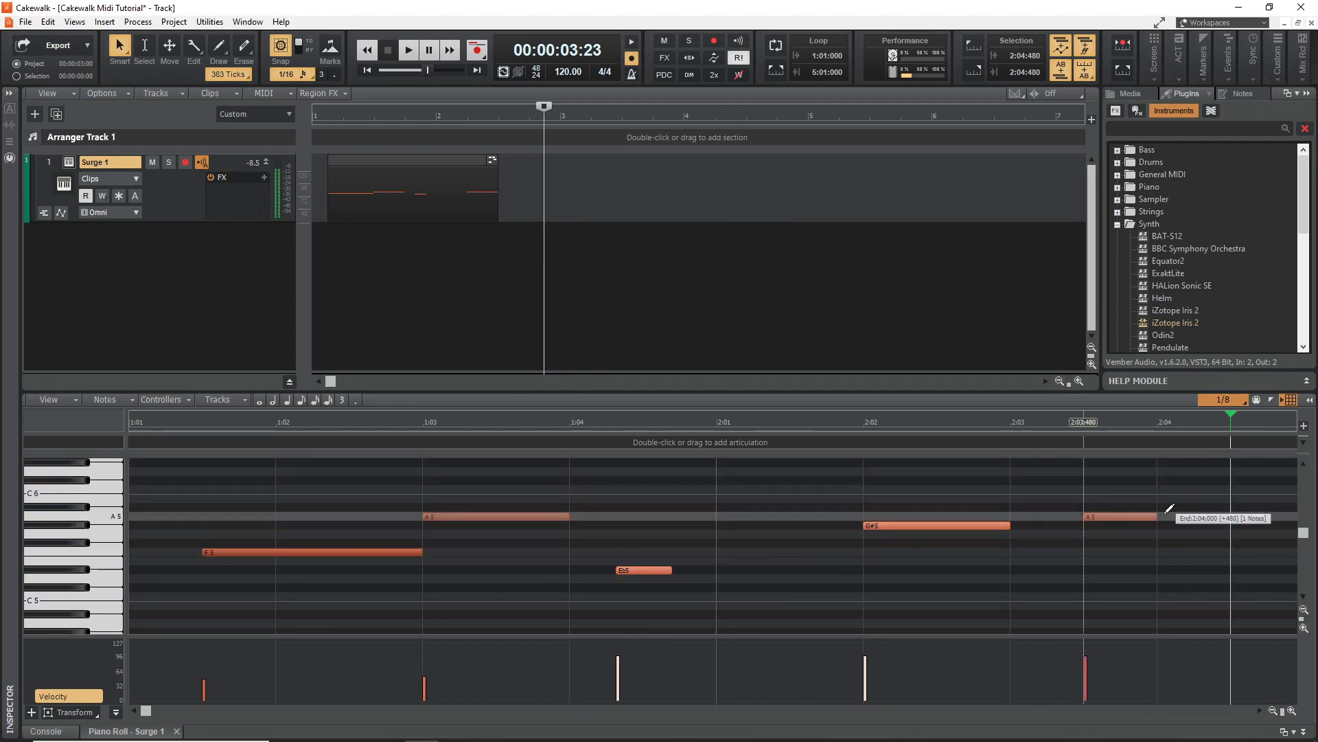
pyautogui.click(1161, 569)
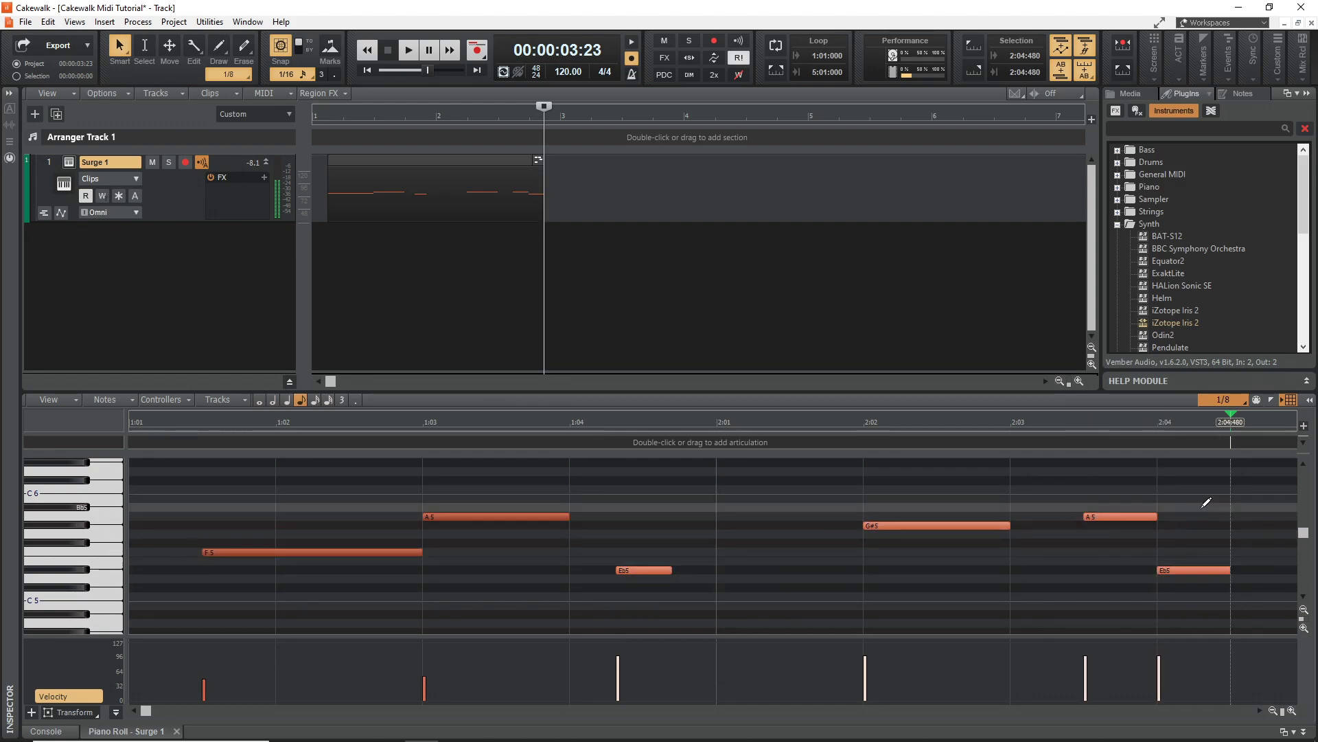
pyautogui.click(75, 22)
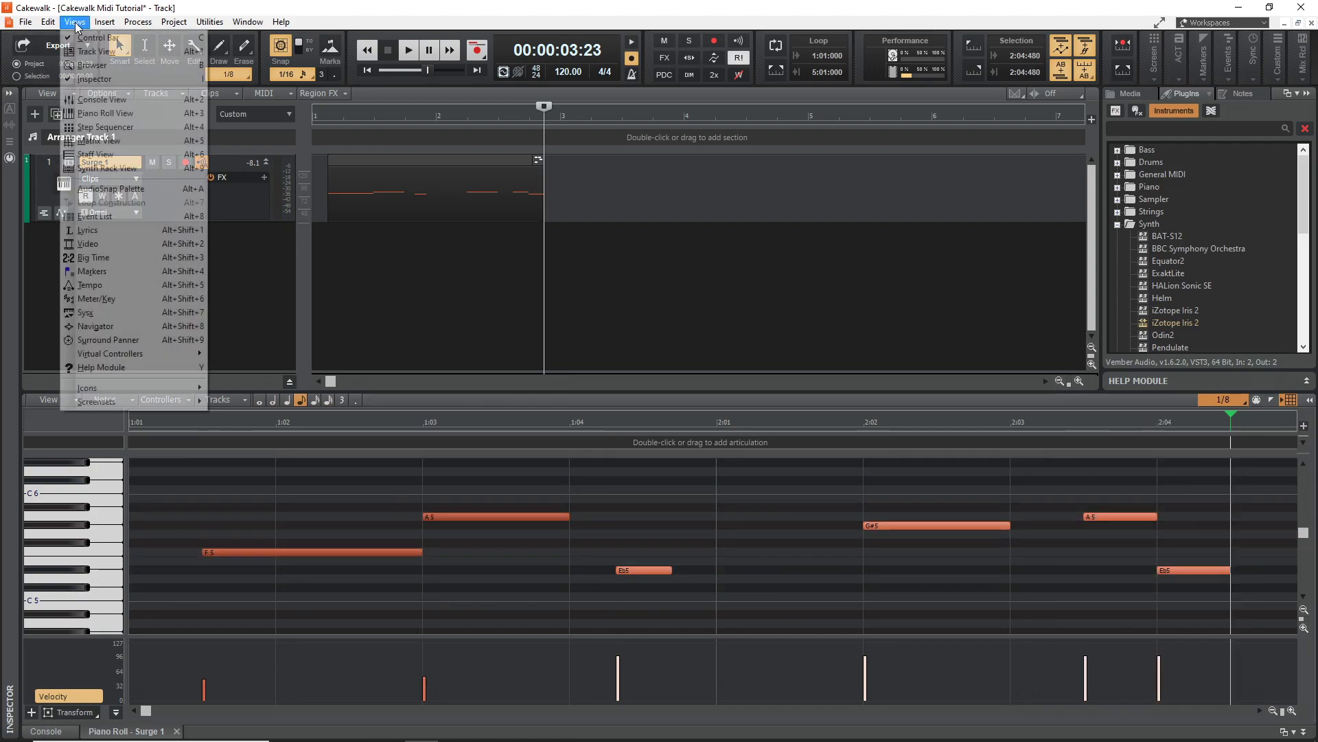
pyautogui.click(155, 114)
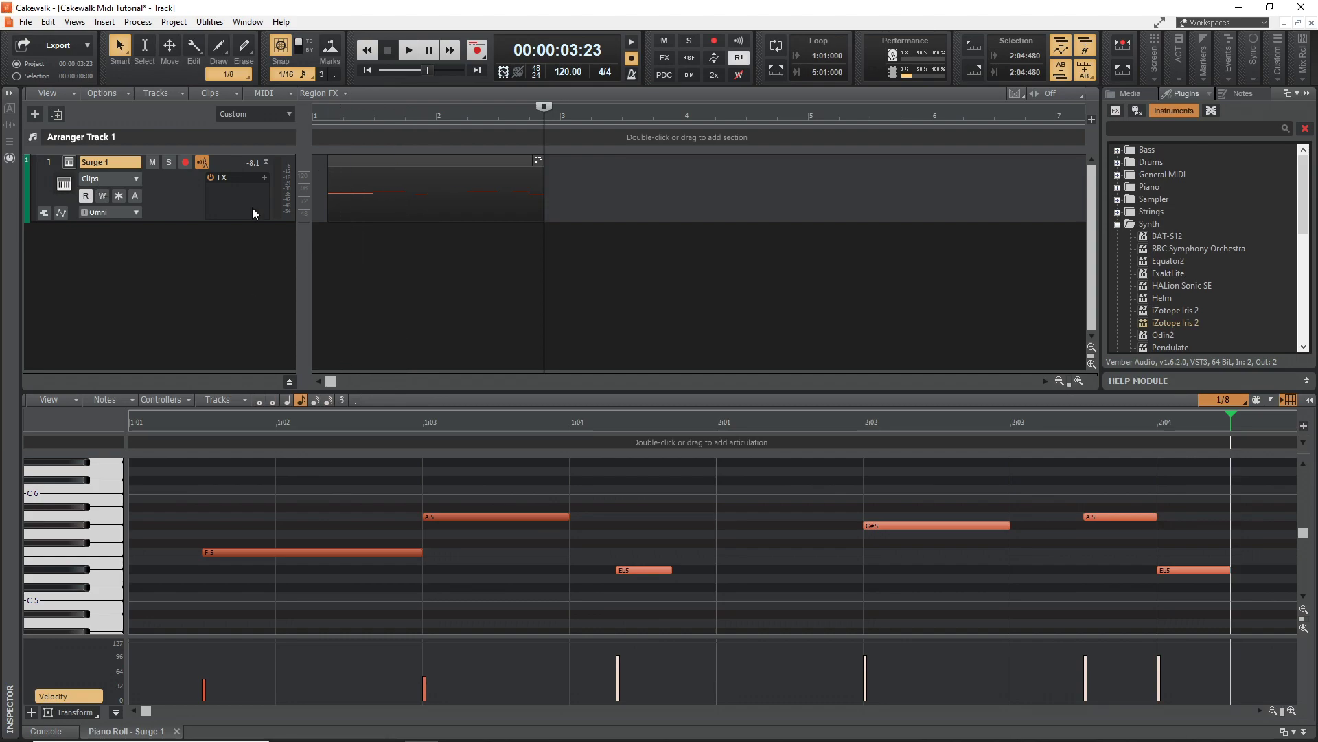
pyautogui.rightClick(187, 196)
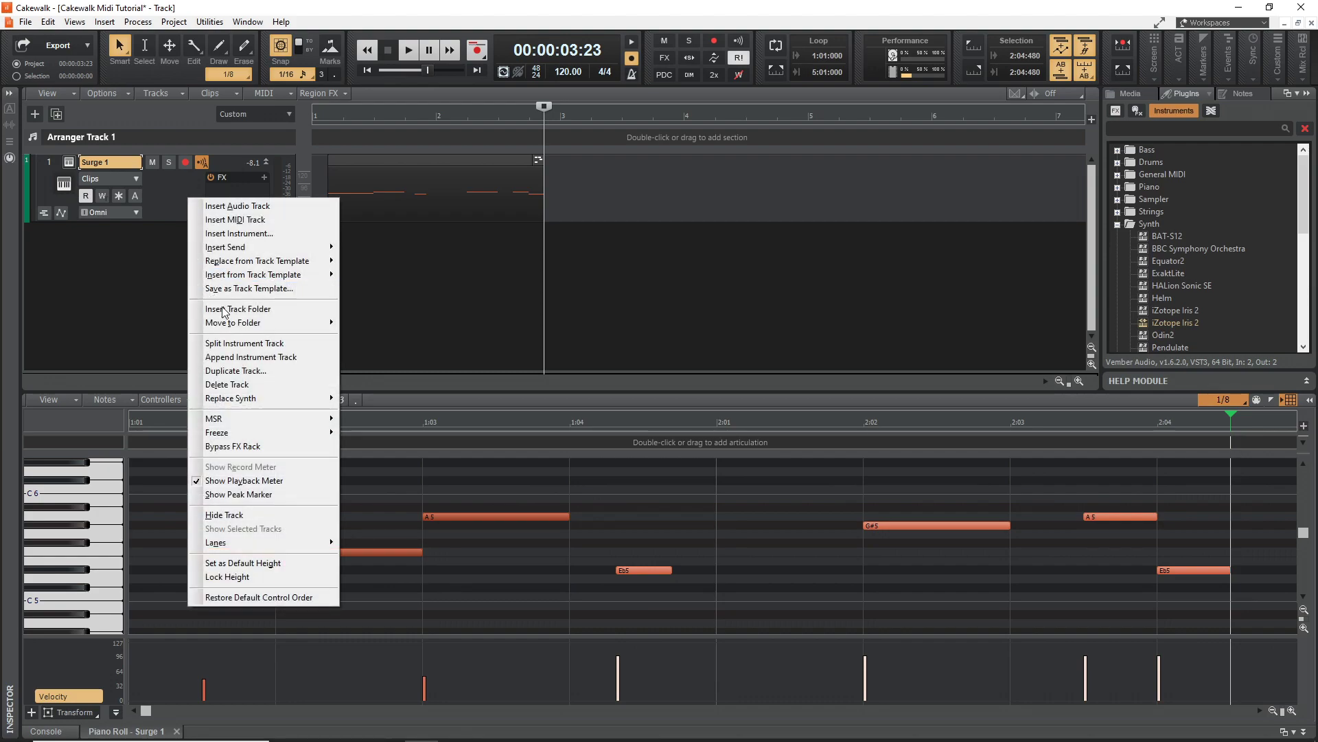
# Step: Delete Surge 1, add an SI-Drum Kit instrument track, and set the now time to 1:03:000
pyautogui.click(265, 384)
pyautogui.click(1118, 225)
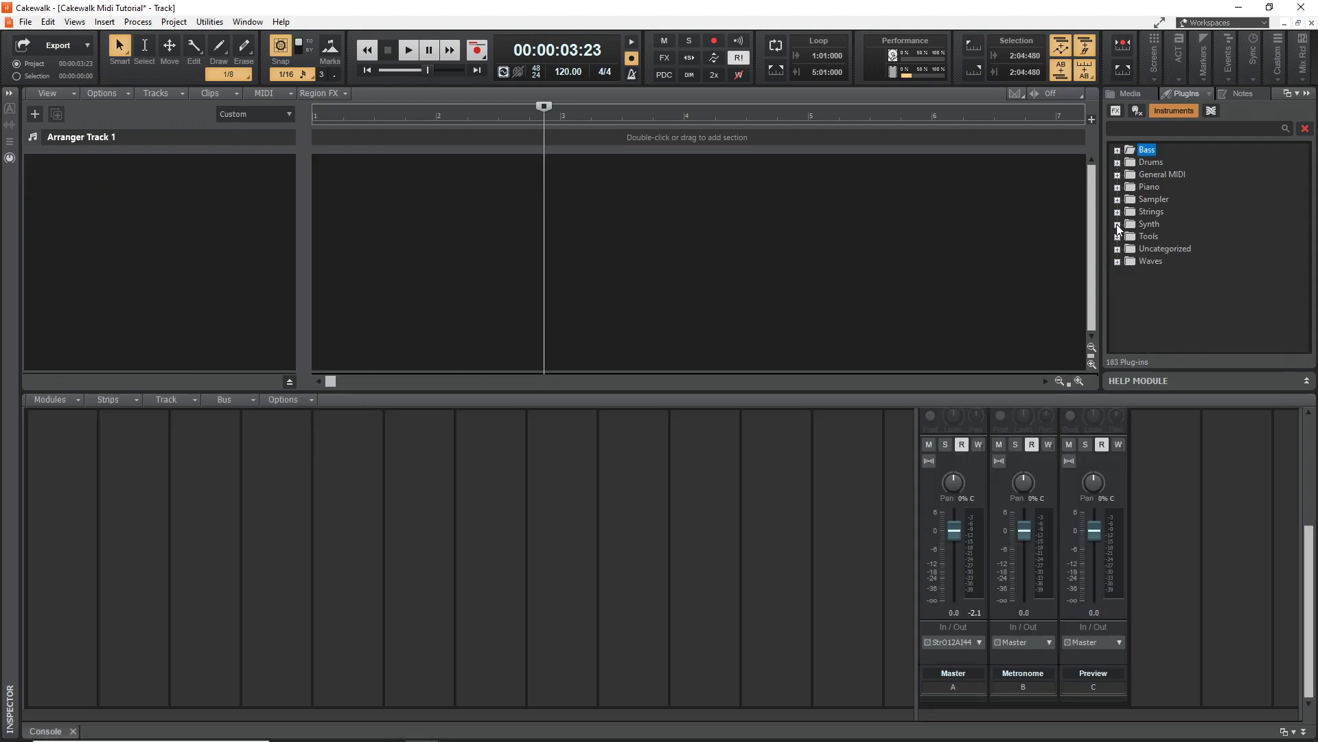
pyautogui.click(1118, 162)
pyautogui.moveTo(1156, 176); pyautogui.dragTo(203, 206)
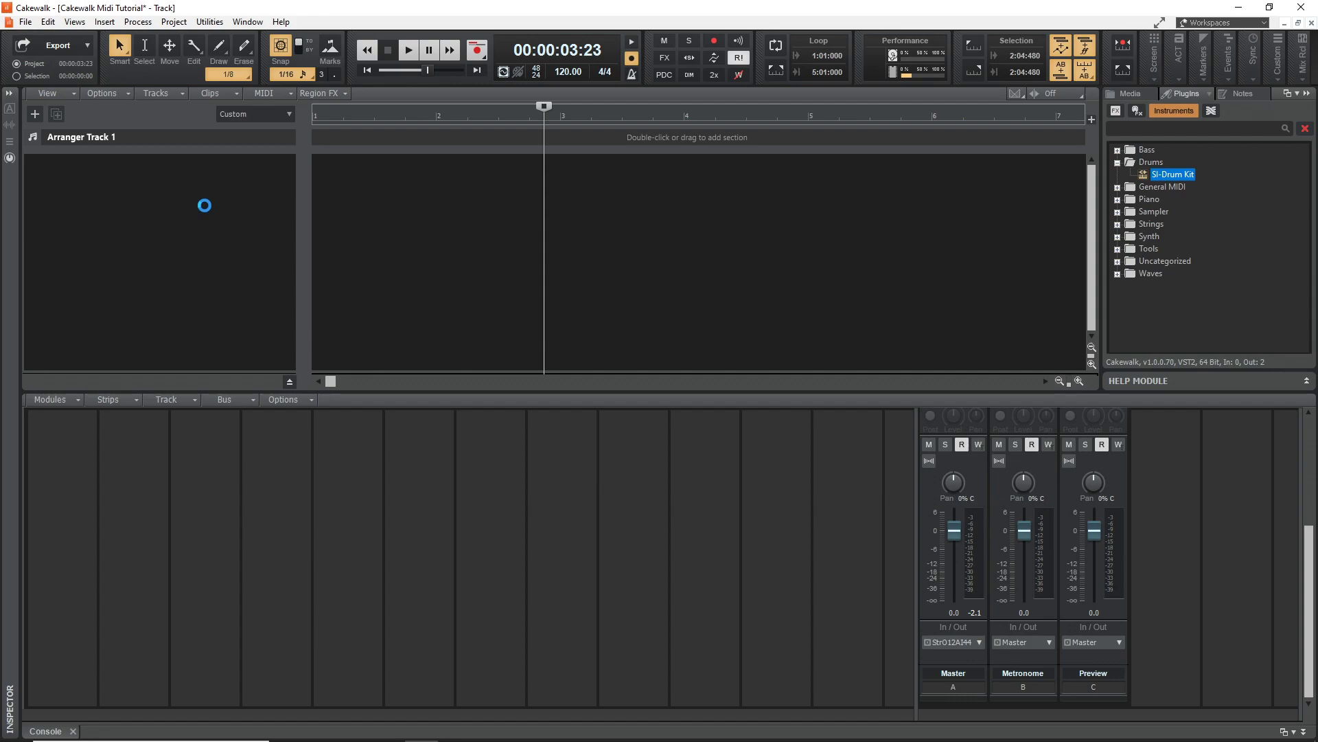
pyautogui.click(267, 163)
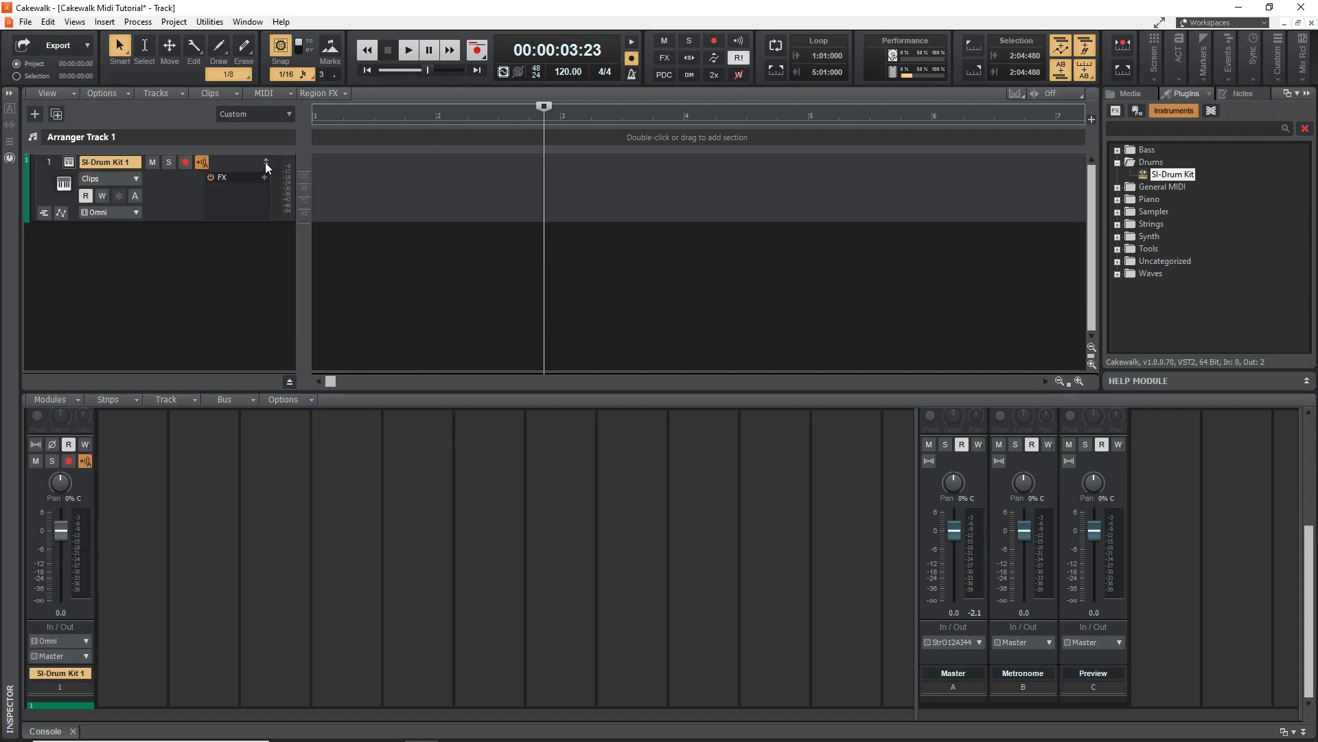
pyautogui.click(372, 192)
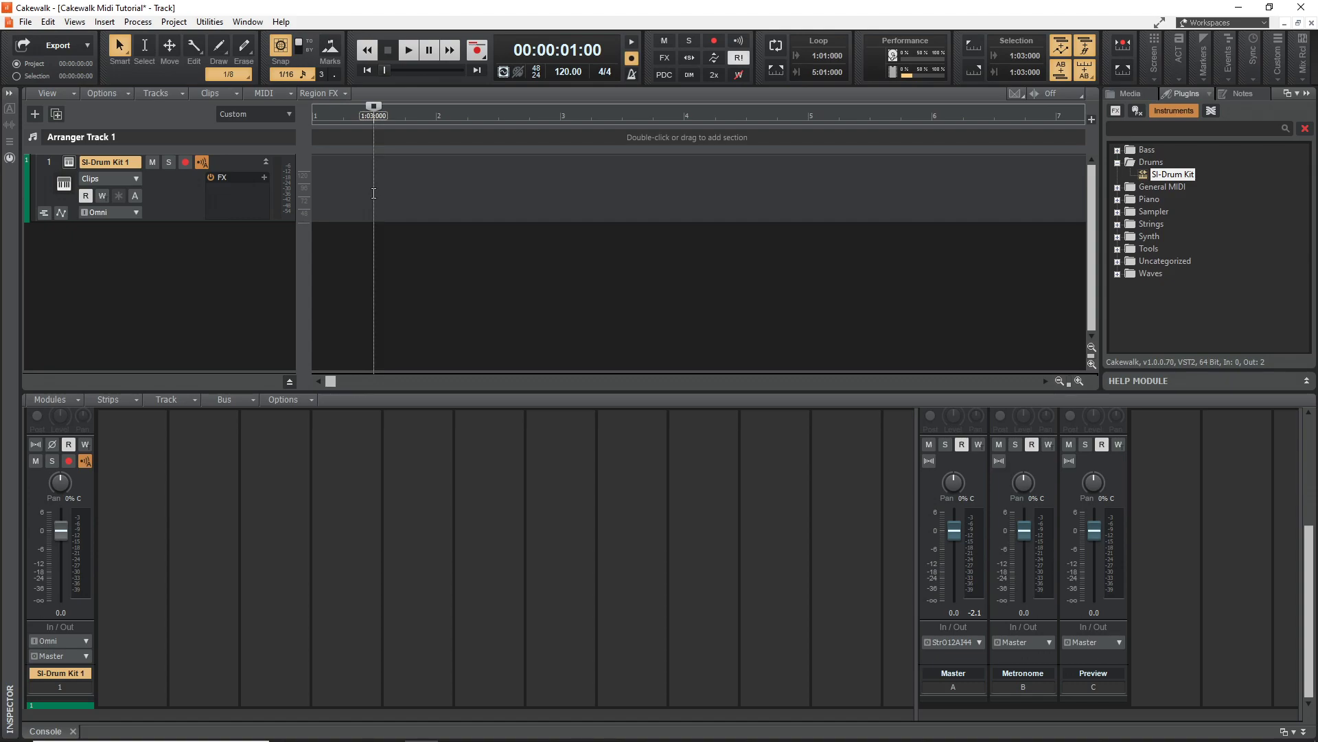
pyautogui.rightClick(373, 193)
# Step: Open the Step Sequencer for SI-Drum Kit 1 and raise the pattern length from 4 to 8 beats
pyautogui.moveTo(406, 216)
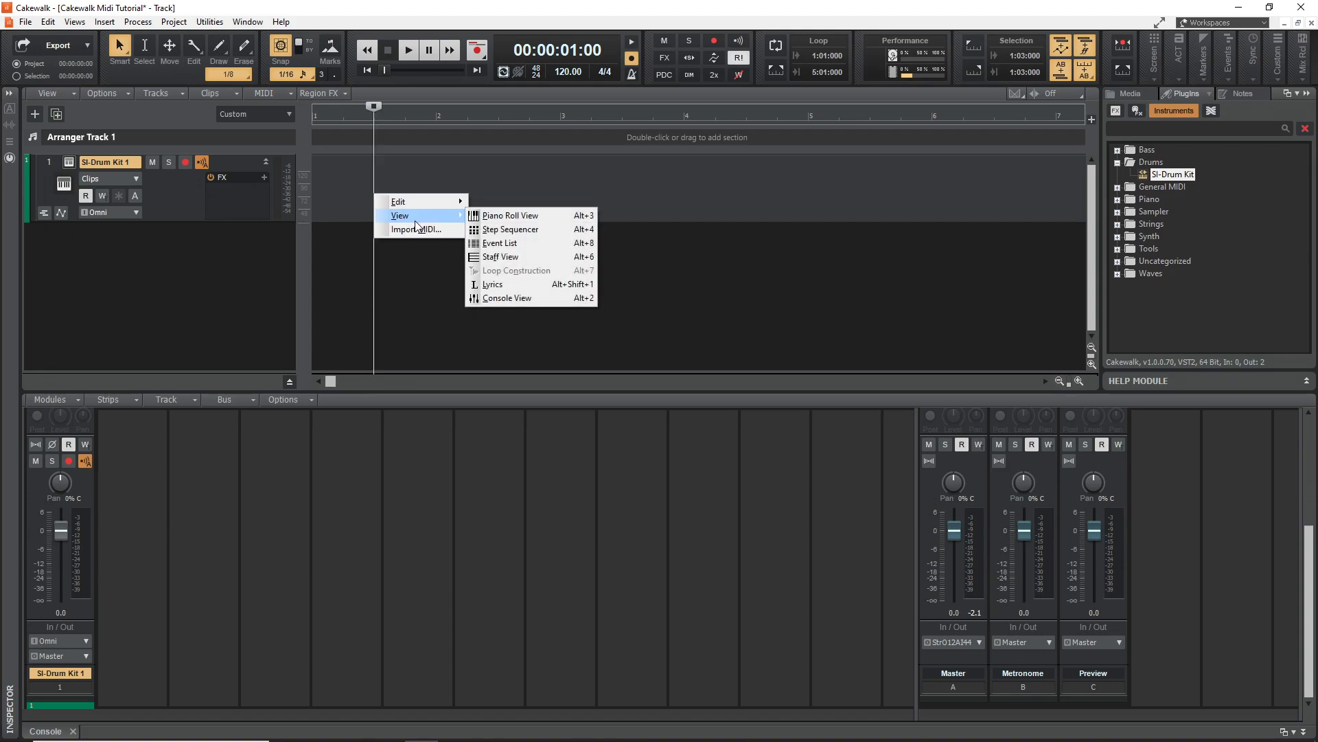
pyautogui.click(515, 230)
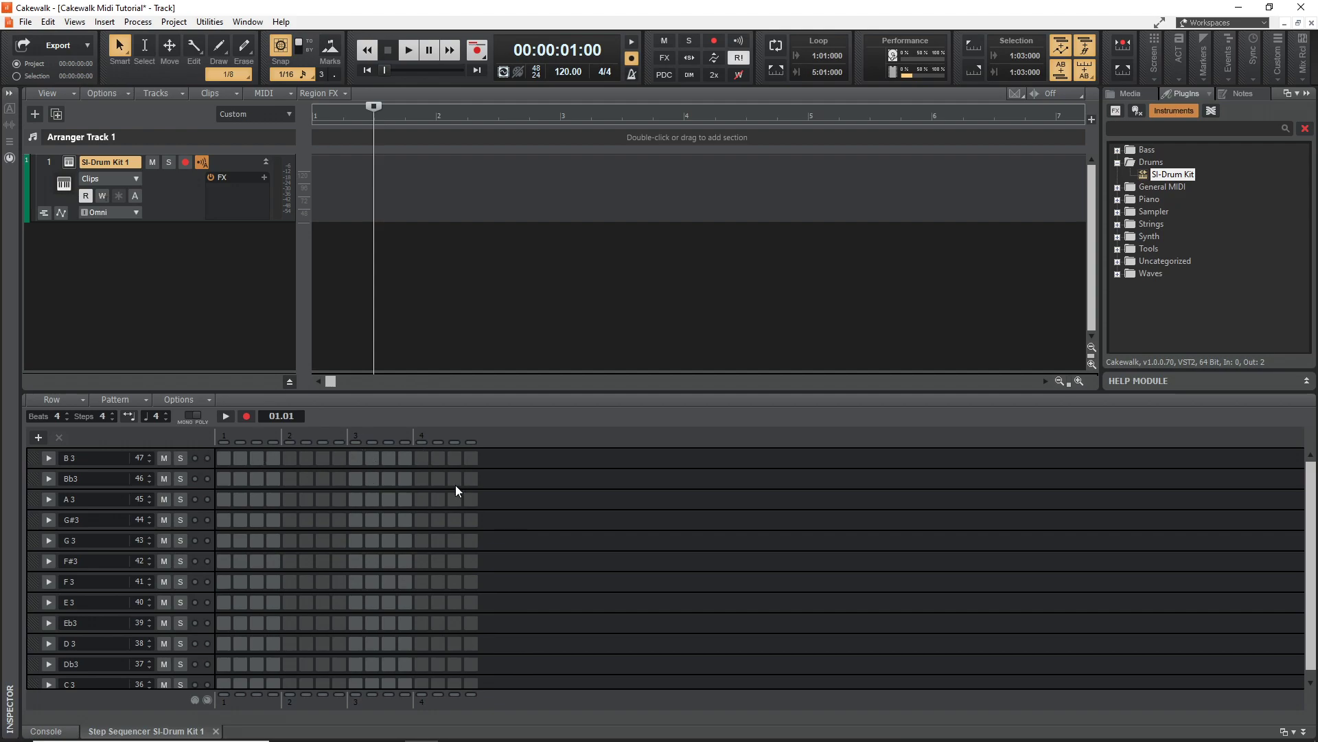
pyautogui.click(68, 414)
pyautogui.click(68, 414)
pyautogui.click(68, 413)
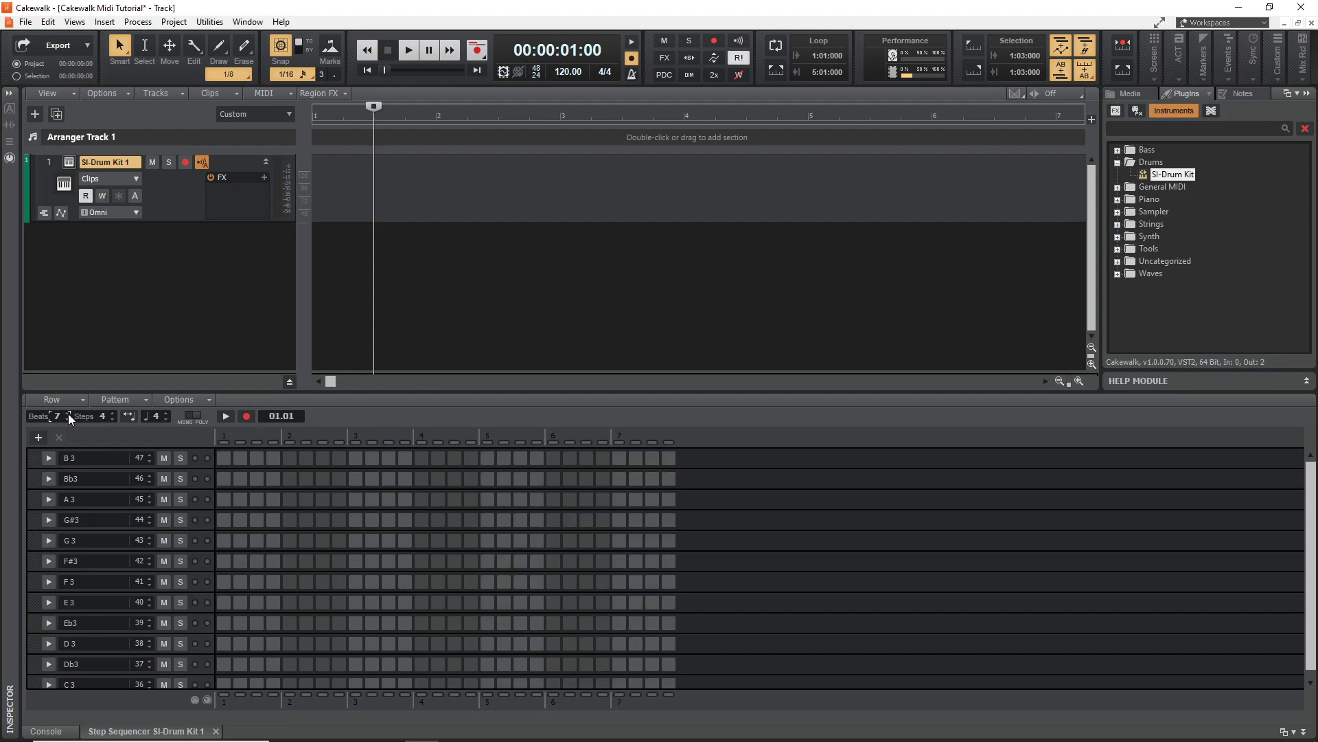
pyautogui.click(68, 413)
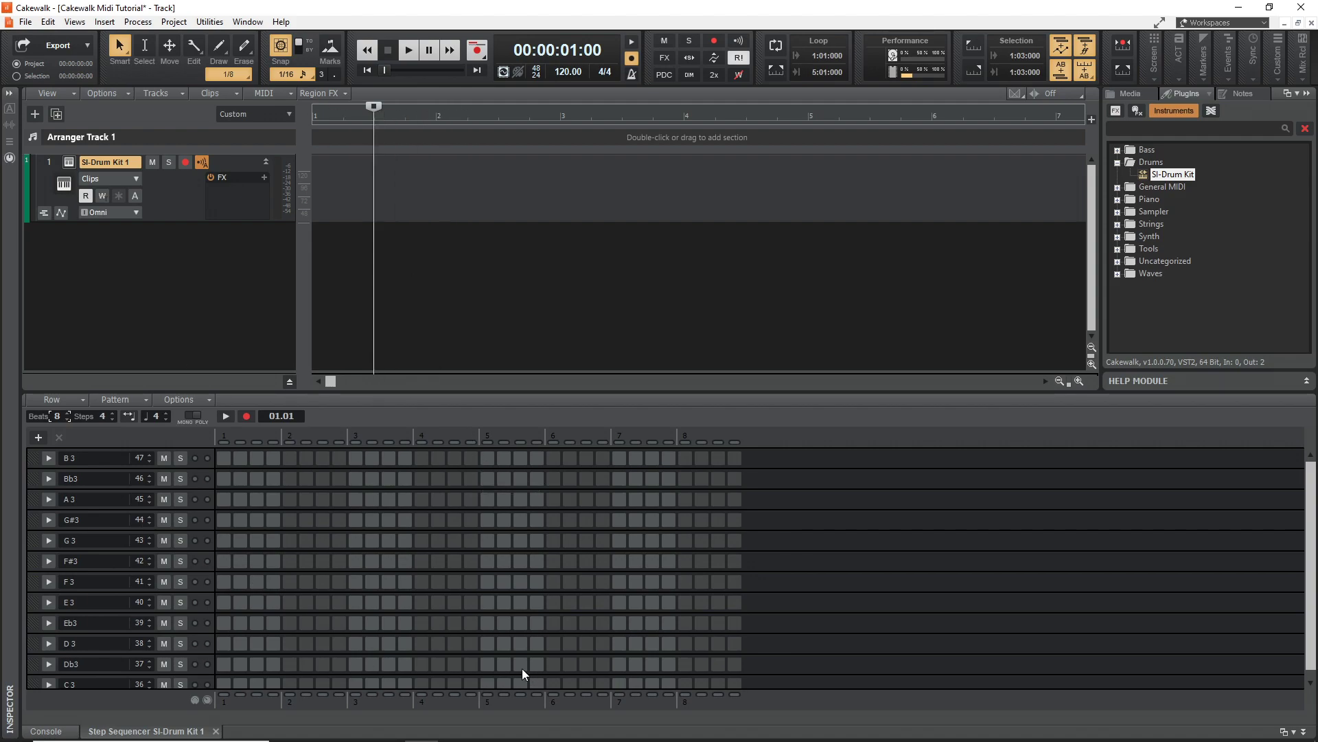
# Step: Add C3 hits on steps 1, 17 and 21, and E3 hits on steps 9 and 25
pyautogui.scroll(-1, 90, 639)
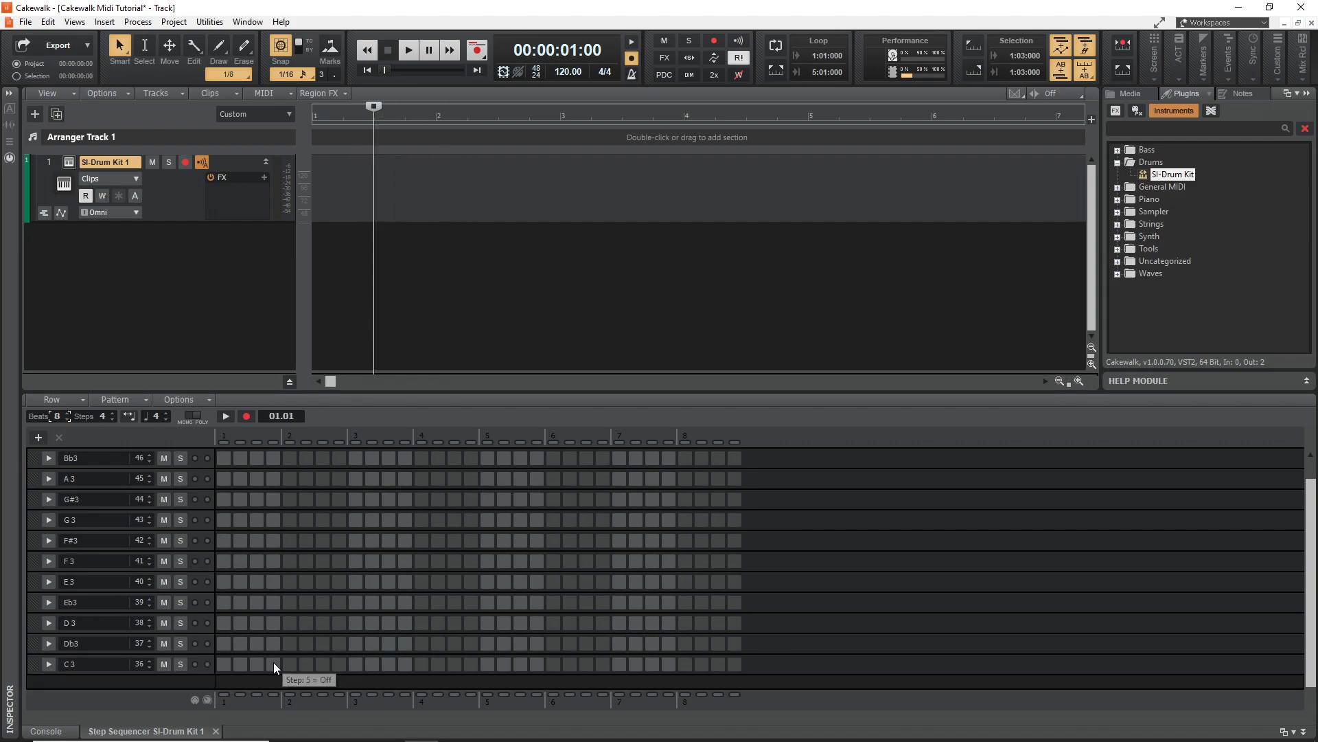
pyautogui.click(224, 664)
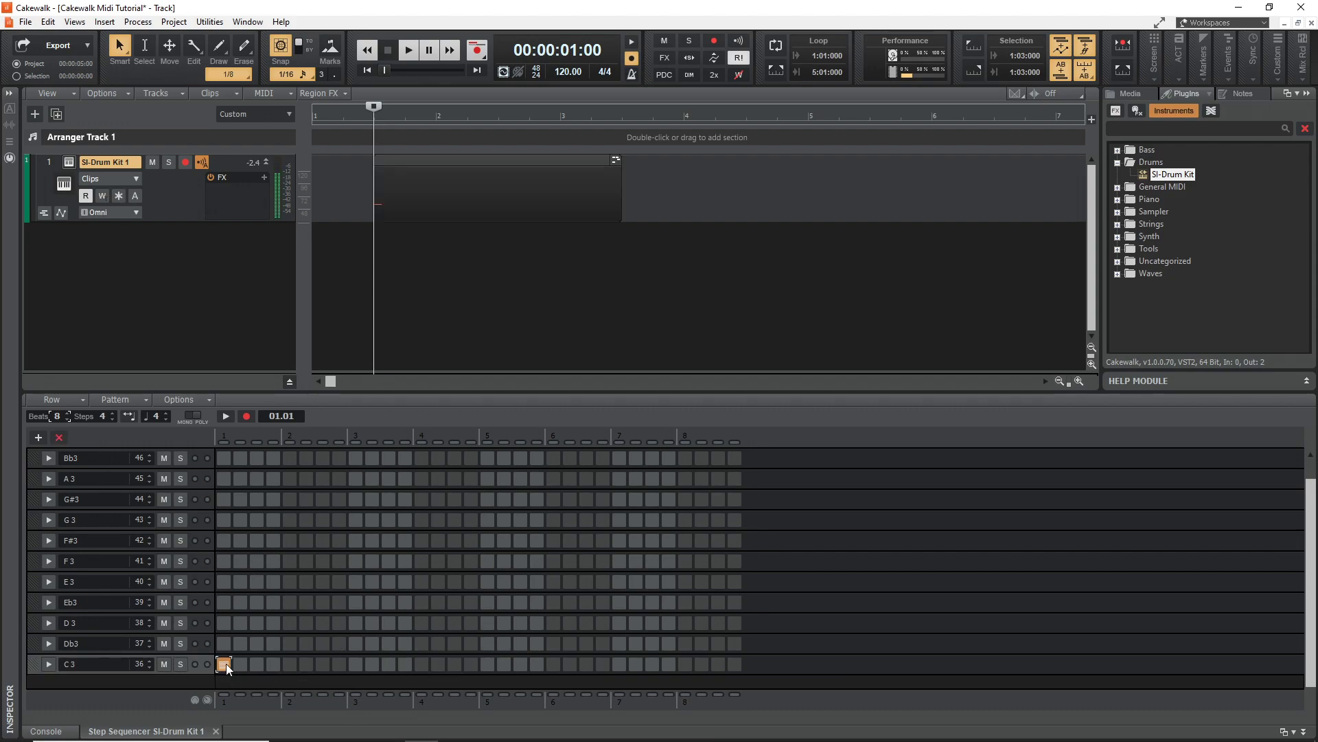
pyautogui.click(356, 581)
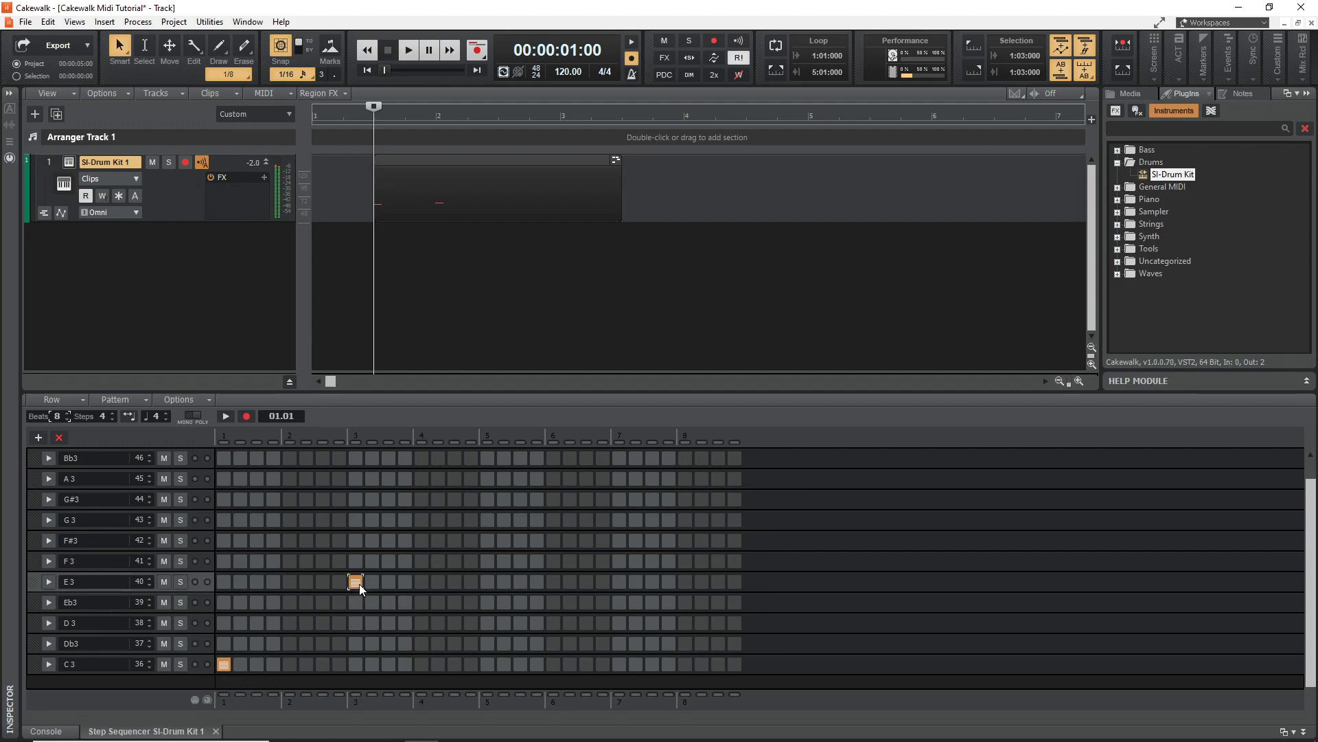
pyautogui.click(487, 664)
pyautogui.click(553, 664)
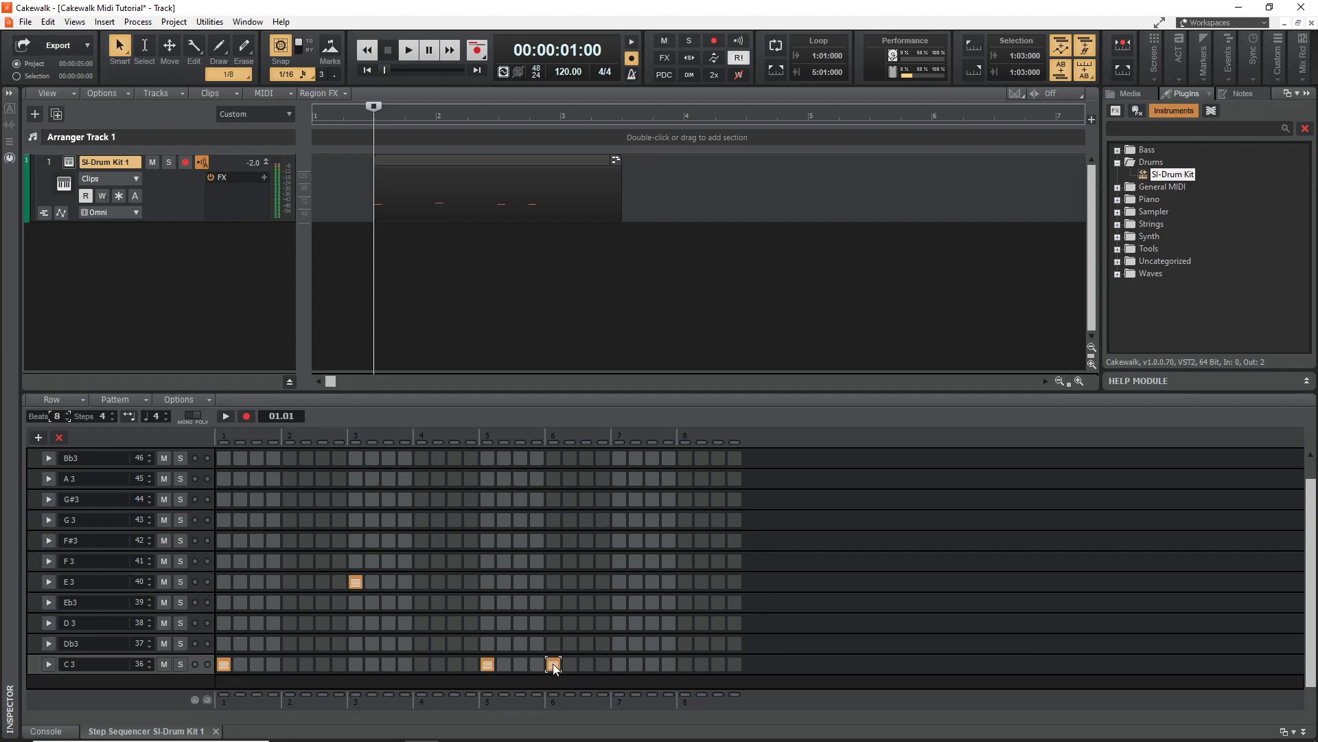
pyautogui.click(620, 582)
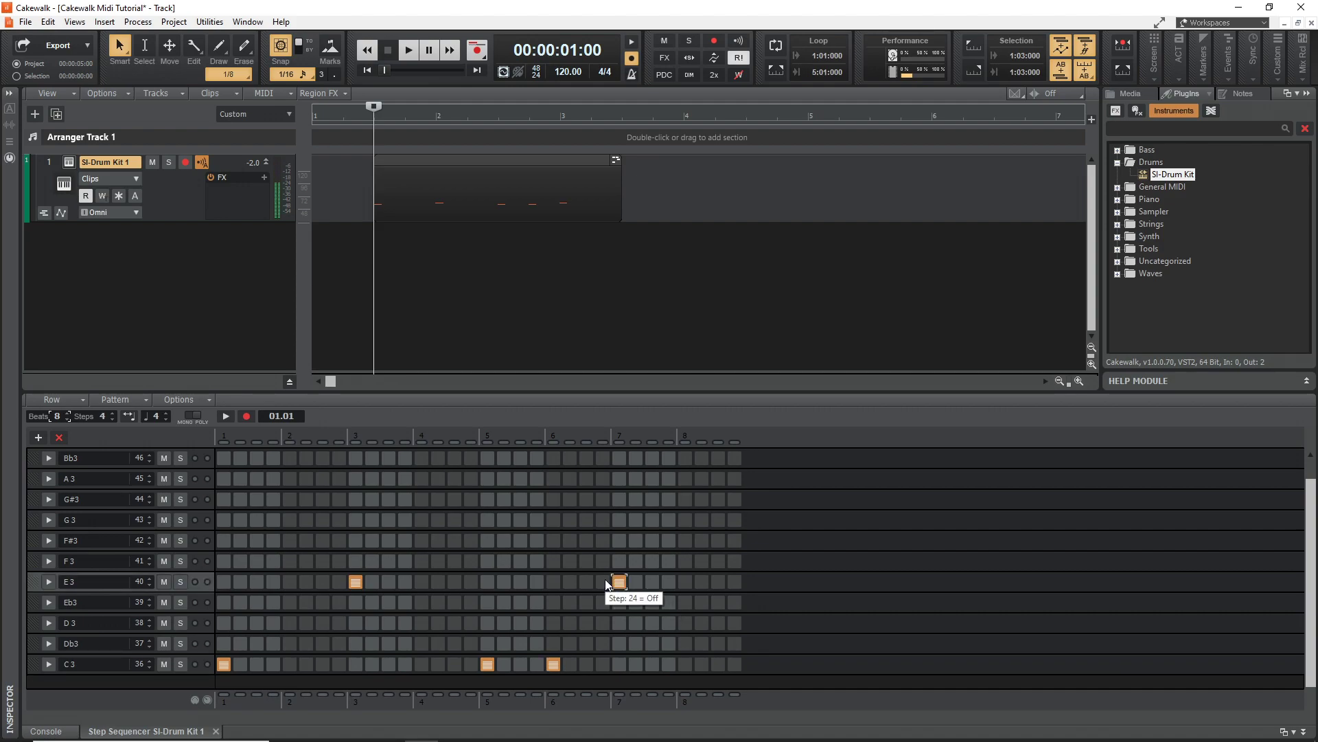
# Step: Audition the A3, Bb3, G#3 and G3 drum sounds, removing the test hits
pyautogui.click(224, 478)
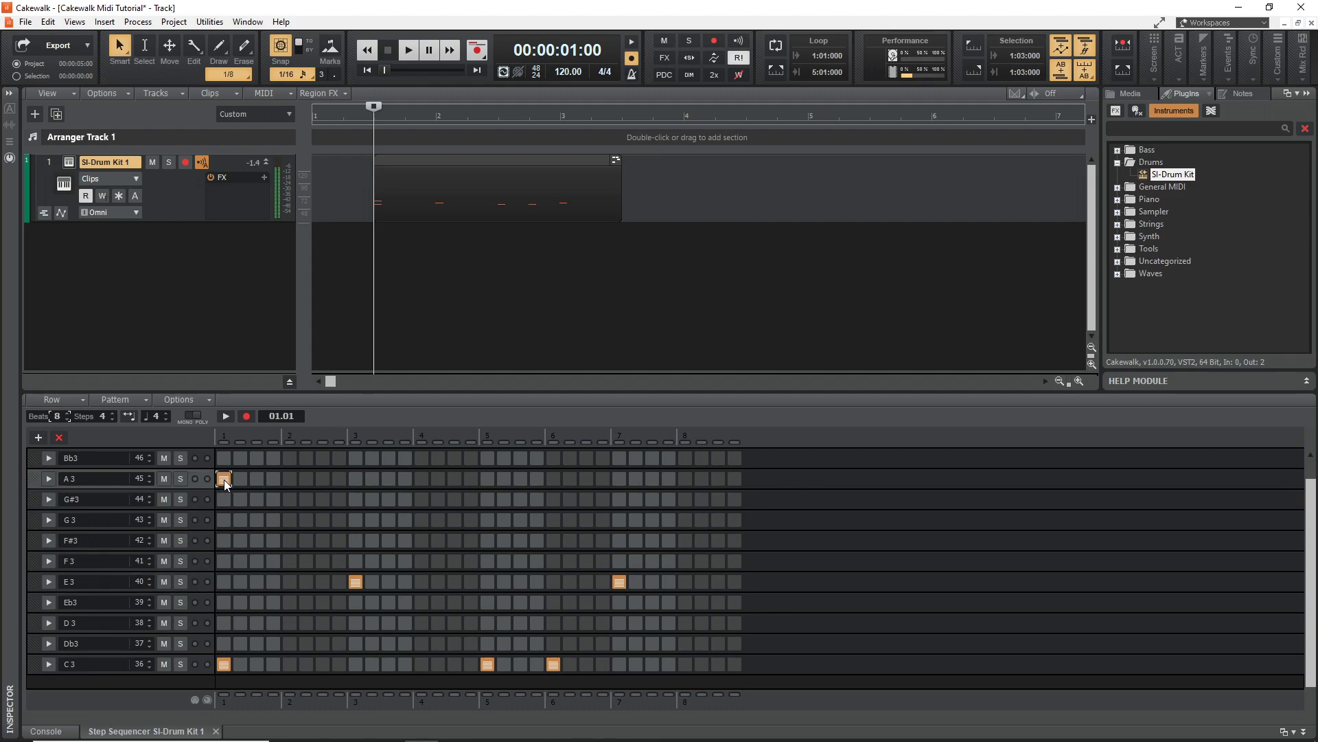
pyautogui.click(220, 459)
pyautogui.click(220, 459)
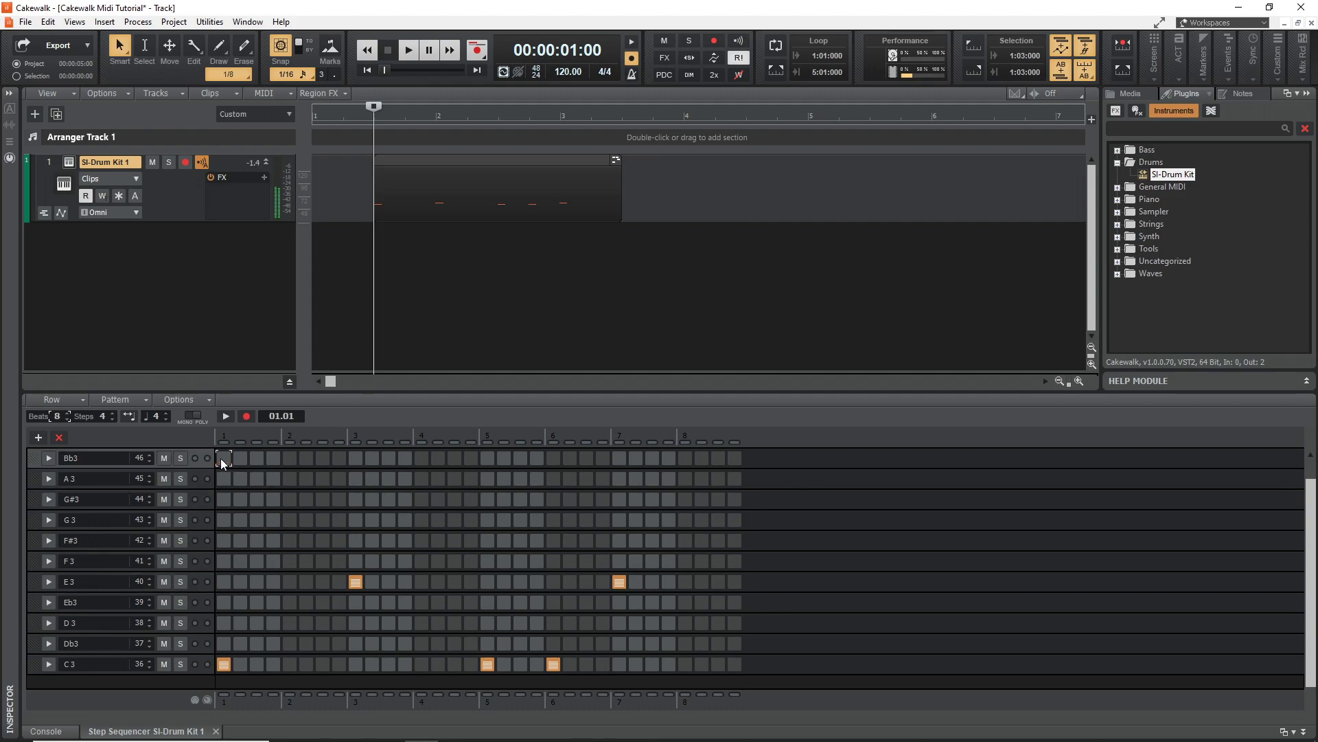
pyautogui.click(221, 500)
pyautogui.click(221, 500)
pyautogui.click(224, 520)
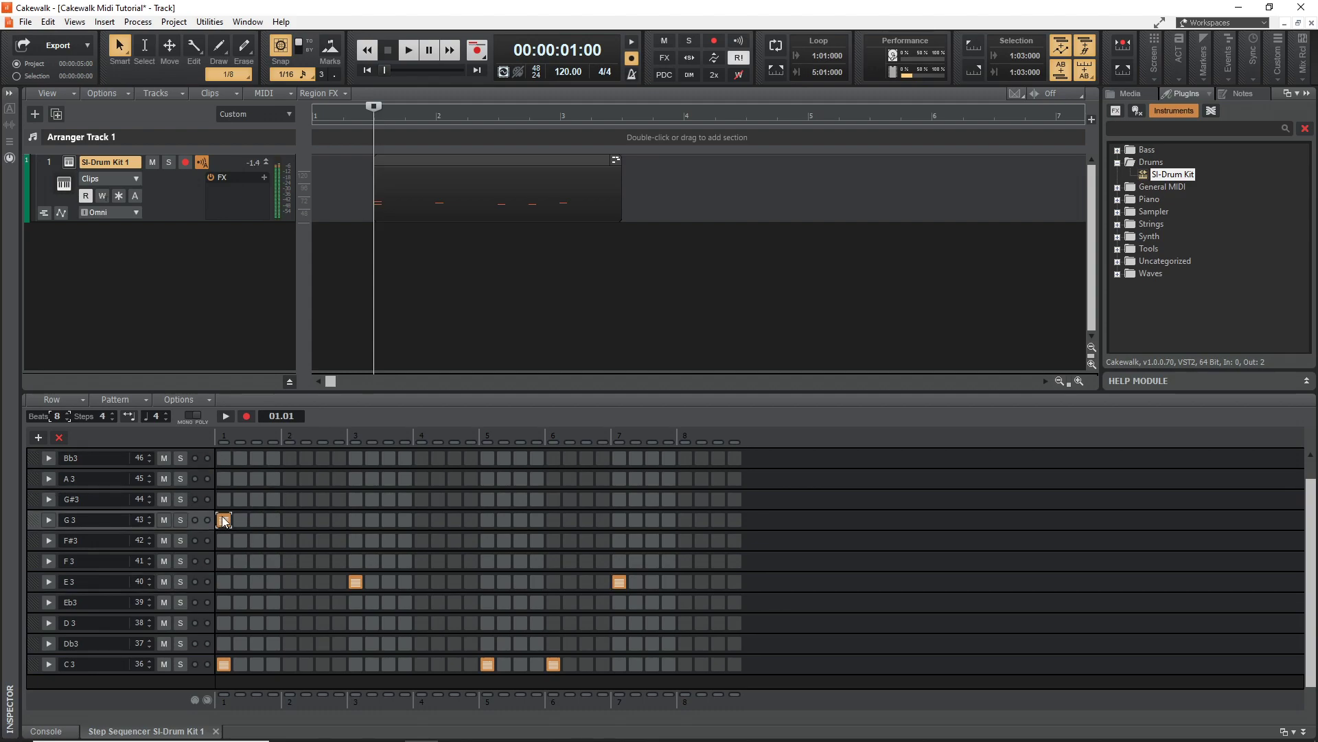
# Step: Add F#3 hits on every odd step, then play the pattern and stop
pyautogui.click(225, 541)
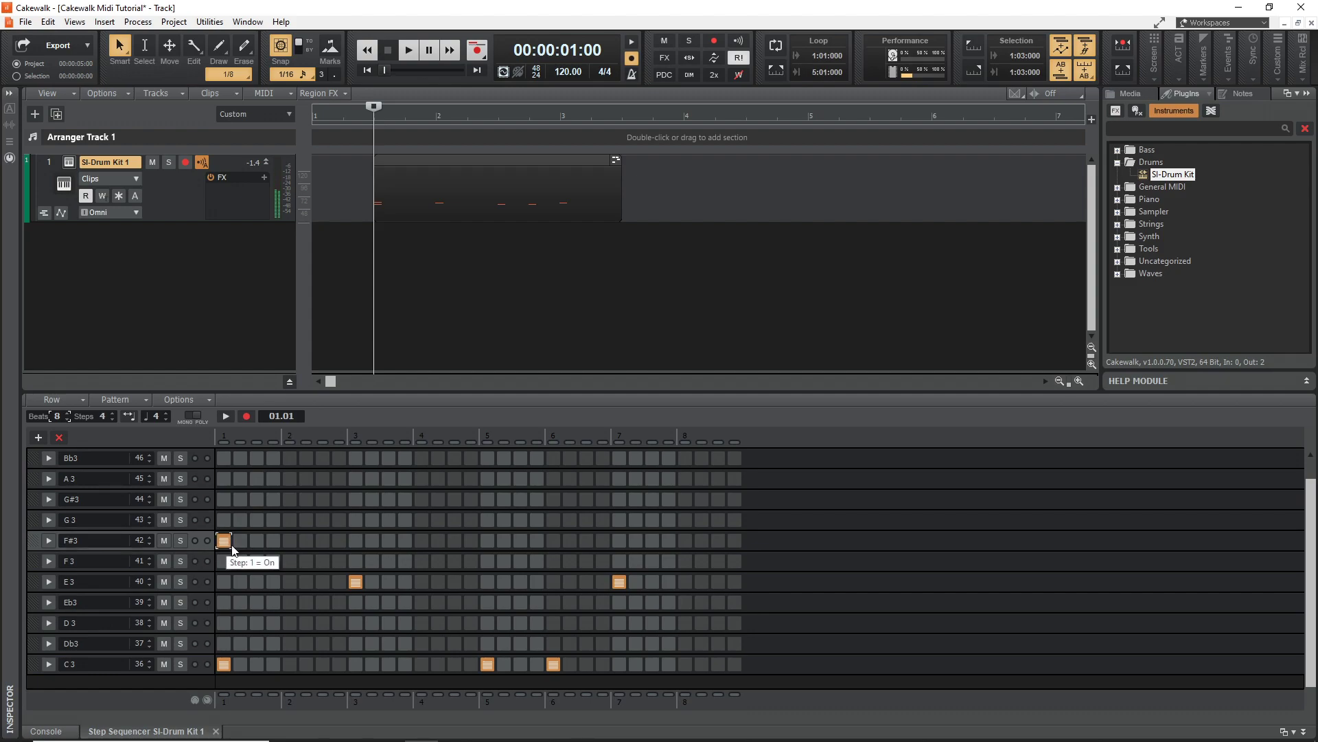
pyautogui.click(291, 541)
pyautogui.click(356, 541)
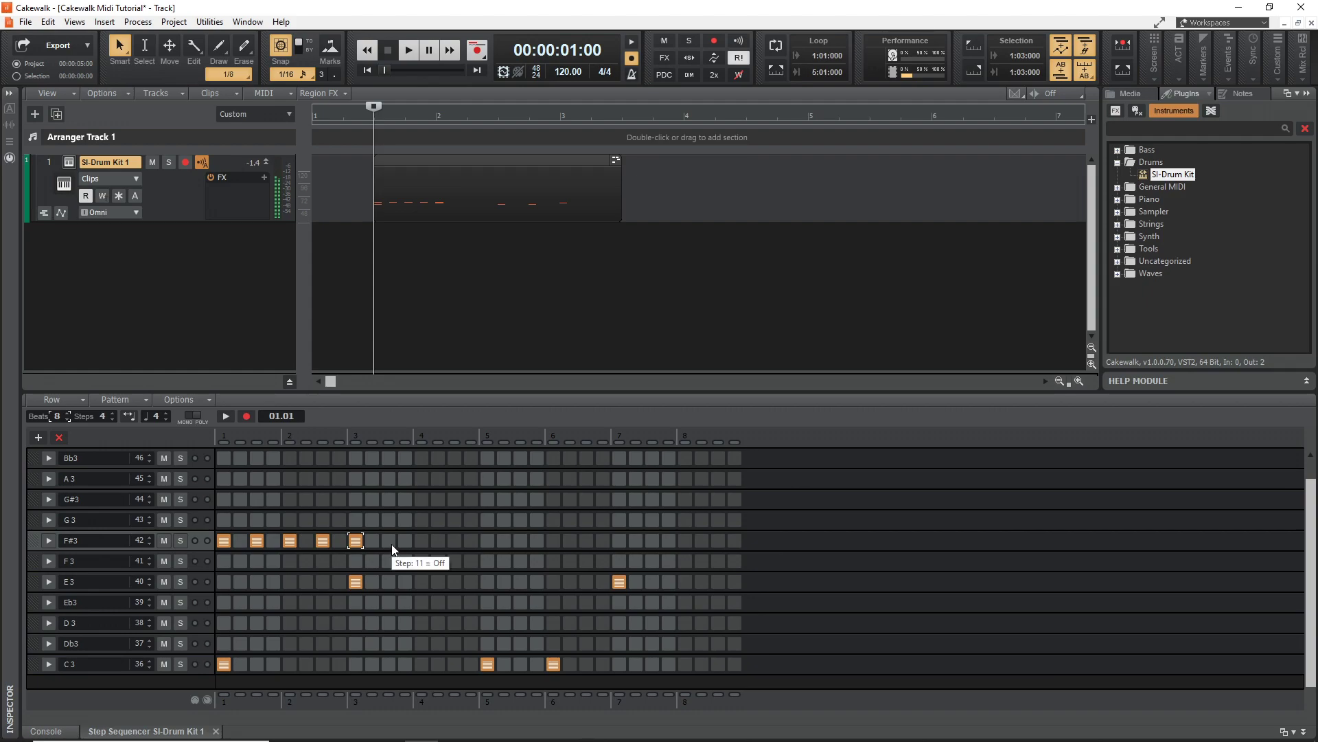
pyautogui.keyDown('ctrl'); pyautogui.click(421, 541); pyautogui.keyUp('ctrl')
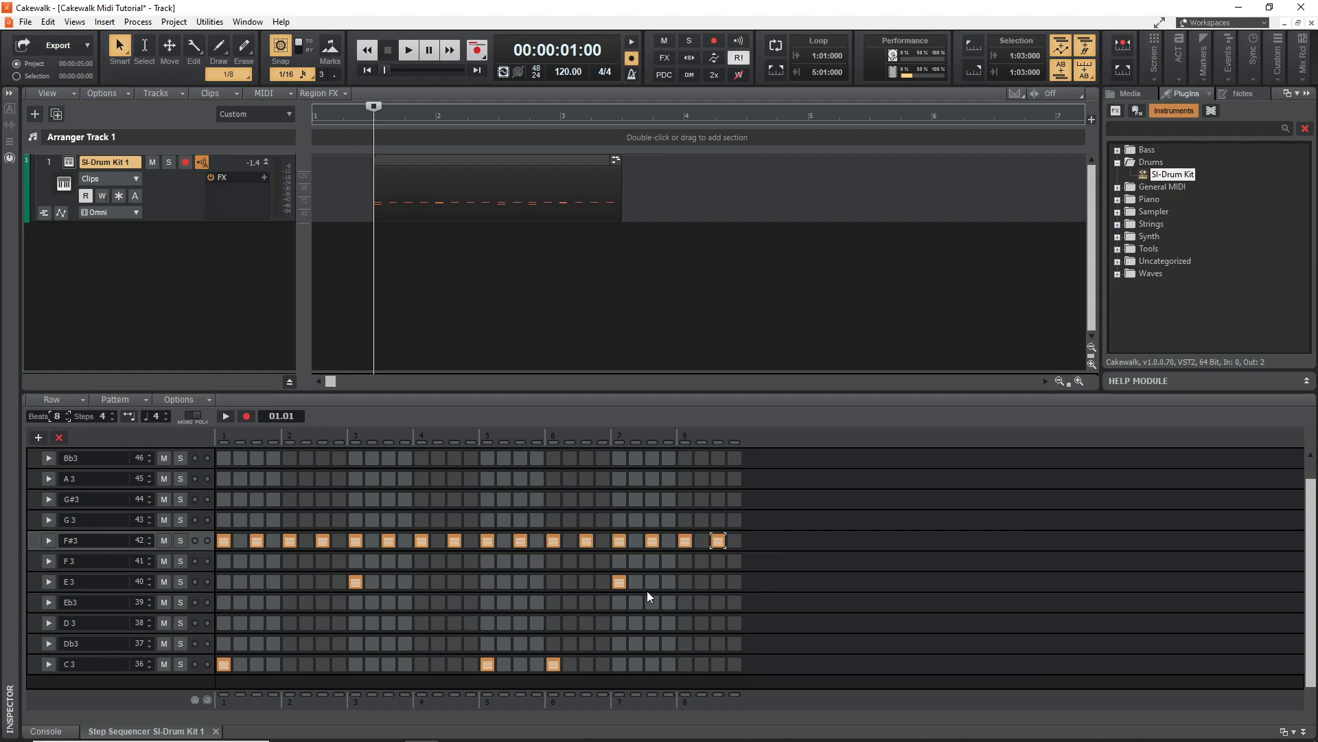
pyautogui.press('space')
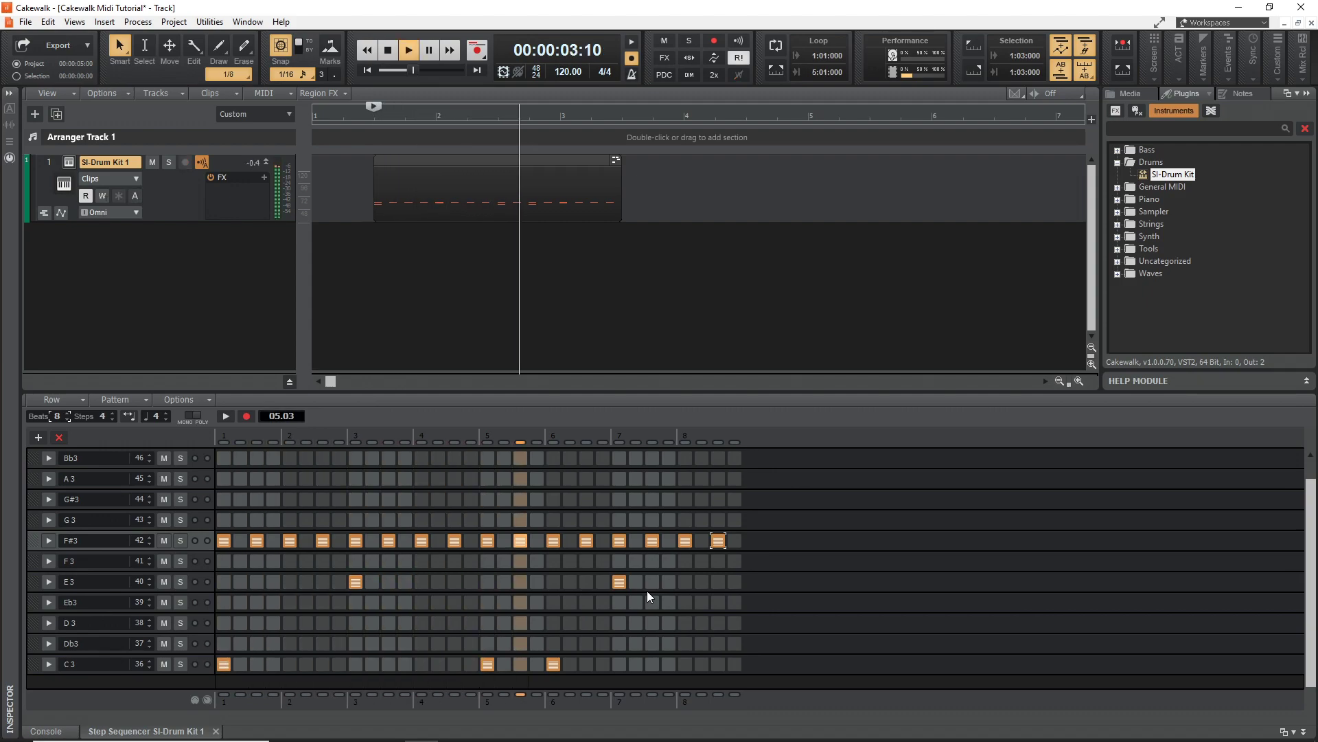
pyautogui.press('space')
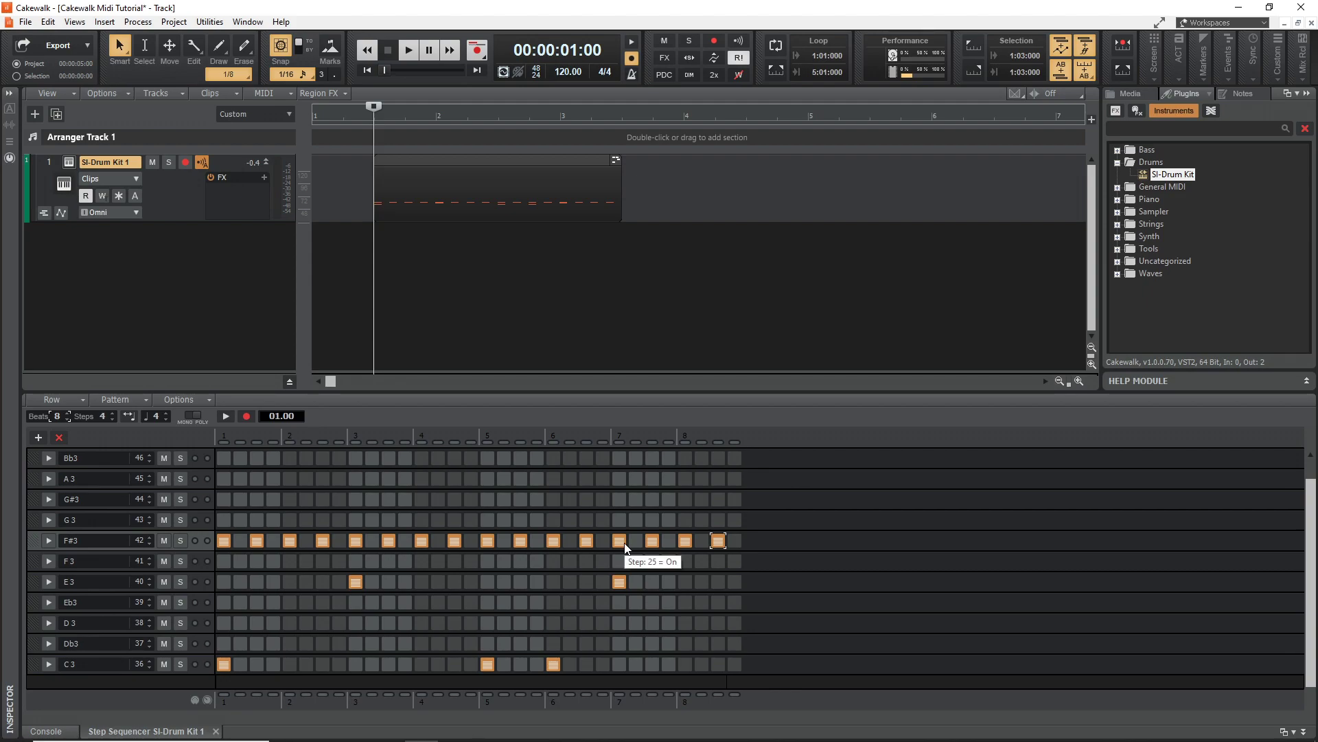
# Step: Lower the velocities of the F#3 hits on steps 1 and 9 in the velocity lane
pyautogui.click(49, 540)
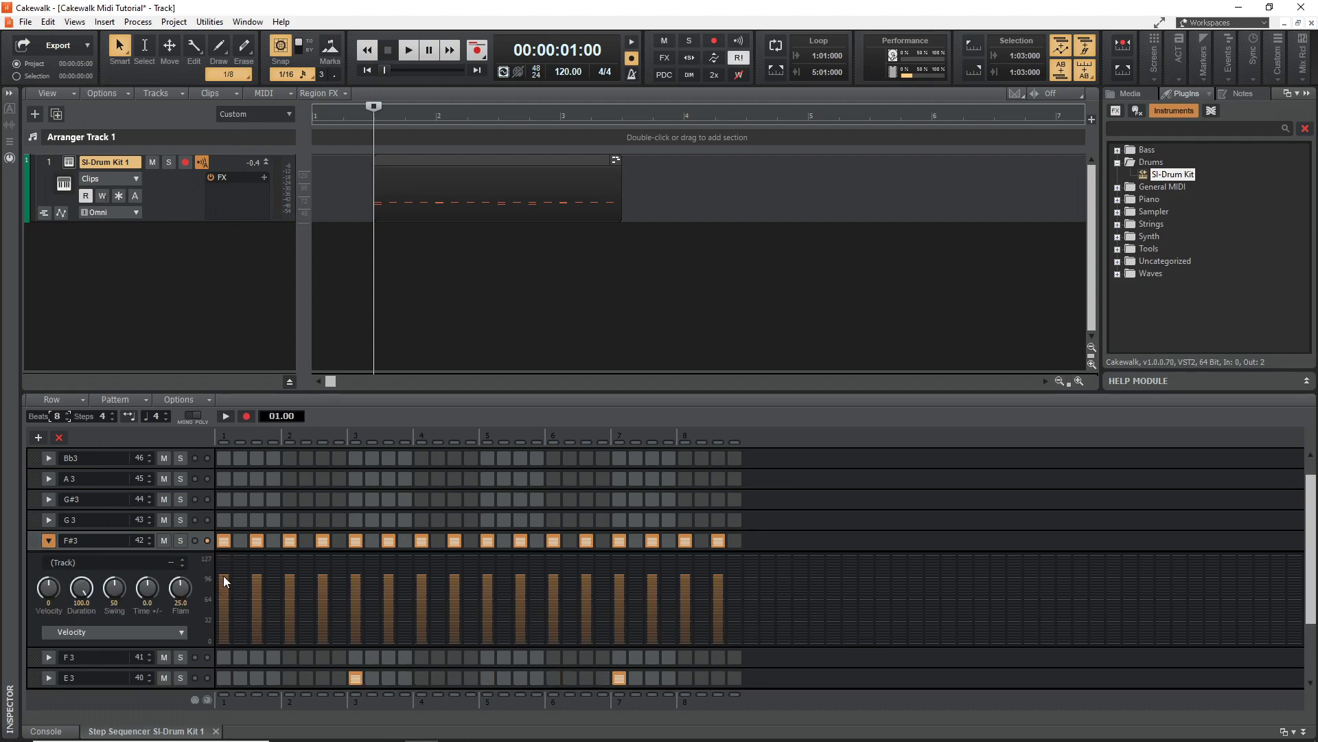
pyautogui.moveTo(224, 575); pyautogui.dragTo(222, 583)
pyautogui.click(360, 598)
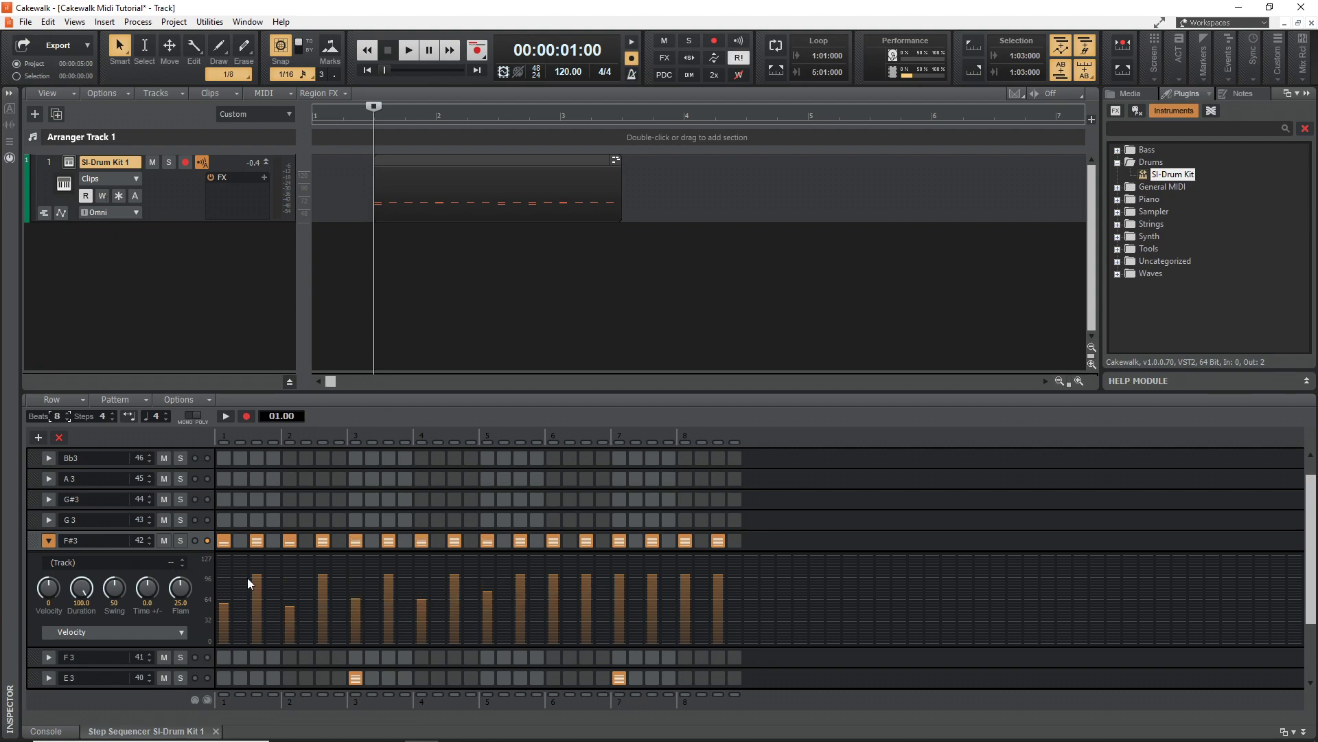
pyautogui.click(46, 540)
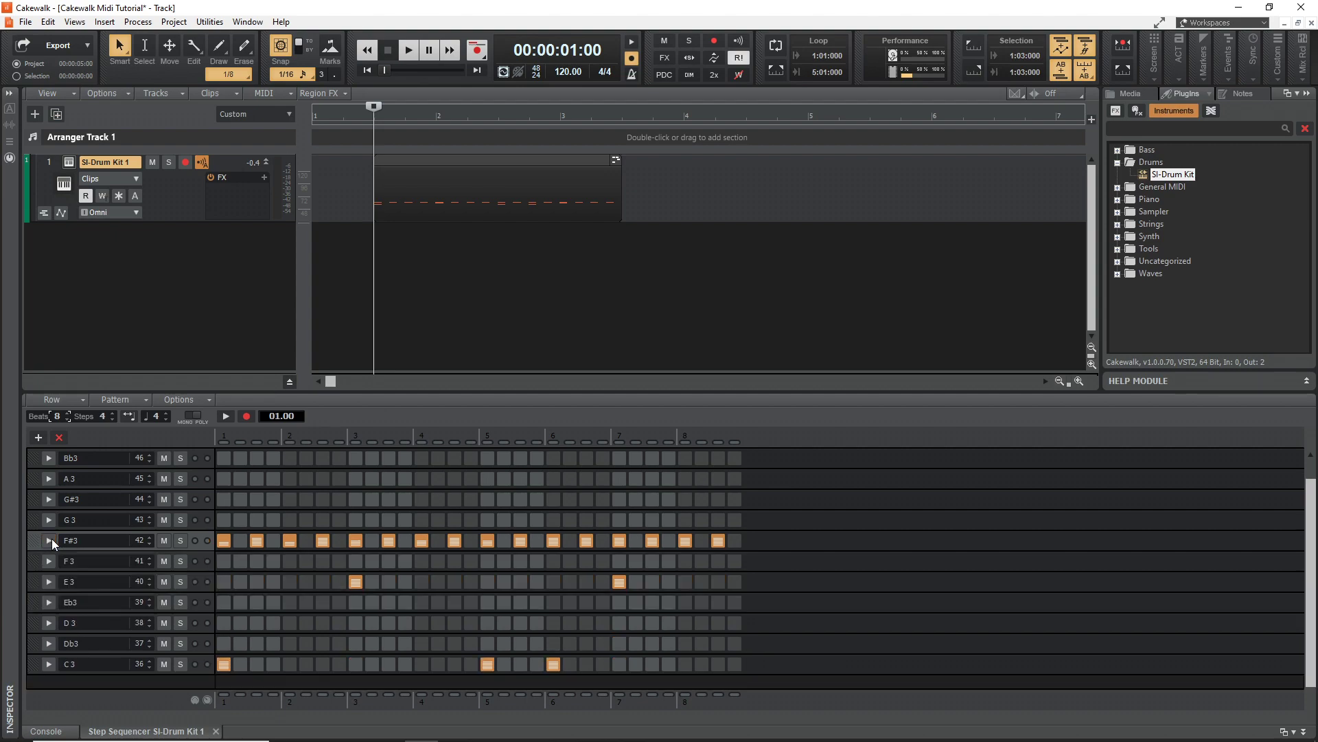
# Step: Rename the C3 row 'Kick' and the E3 row 'Snare'
pyautogui.click(72, 662)
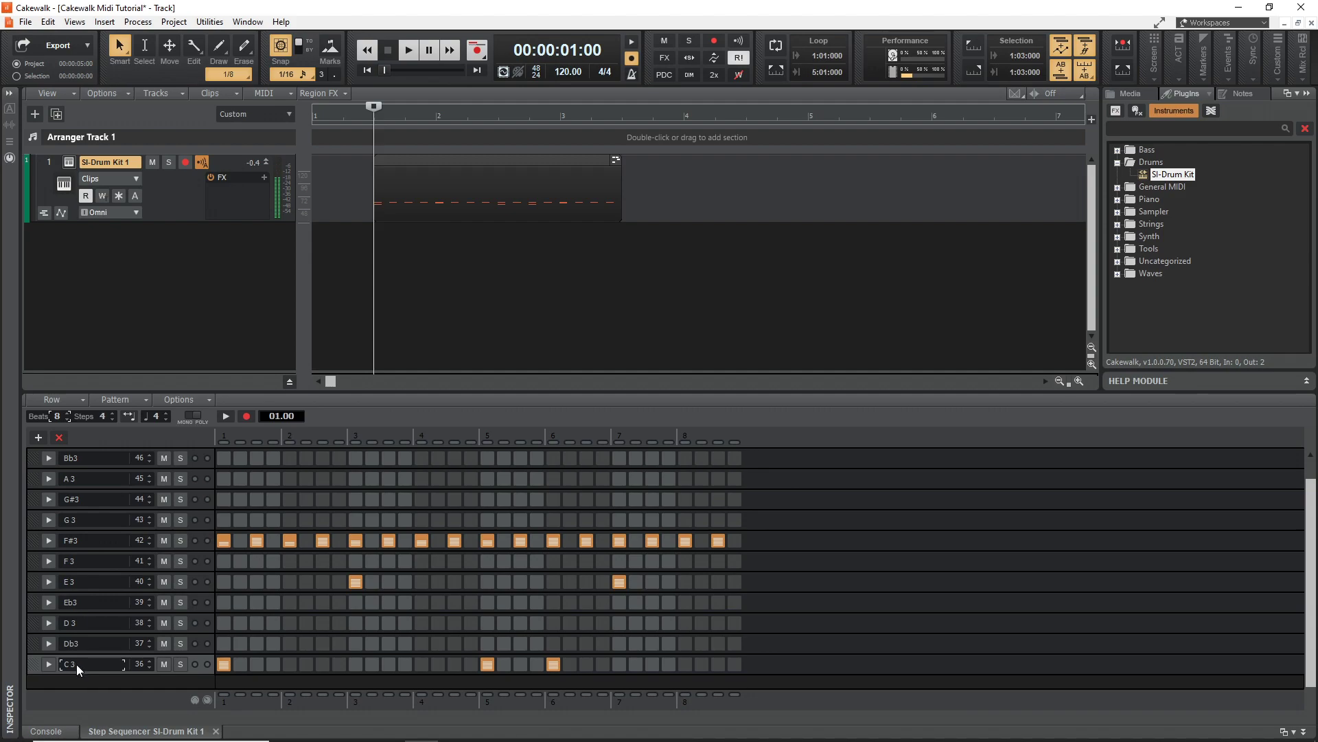
pyautogui.rightClick(76, 664)
pyautogui.click(118, 641)
pyautogui.write('Kick')
pyautogui.doubleClick(88, 583)
pyautogui.write('Sn')
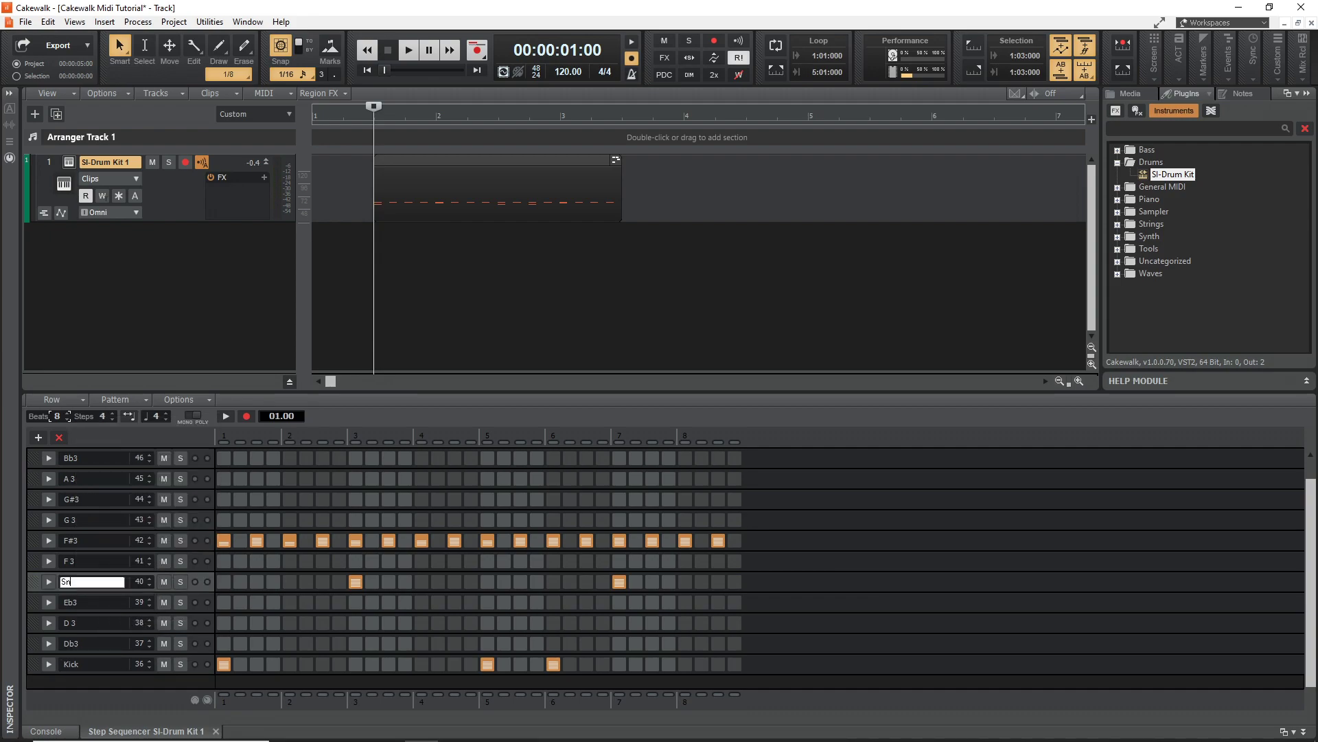
pyautogui.write('are')
pyautogui.press('Return')
# Step: Insert a new empty E3 row above the Snare row
pyautogui.rightClick(97, 681)
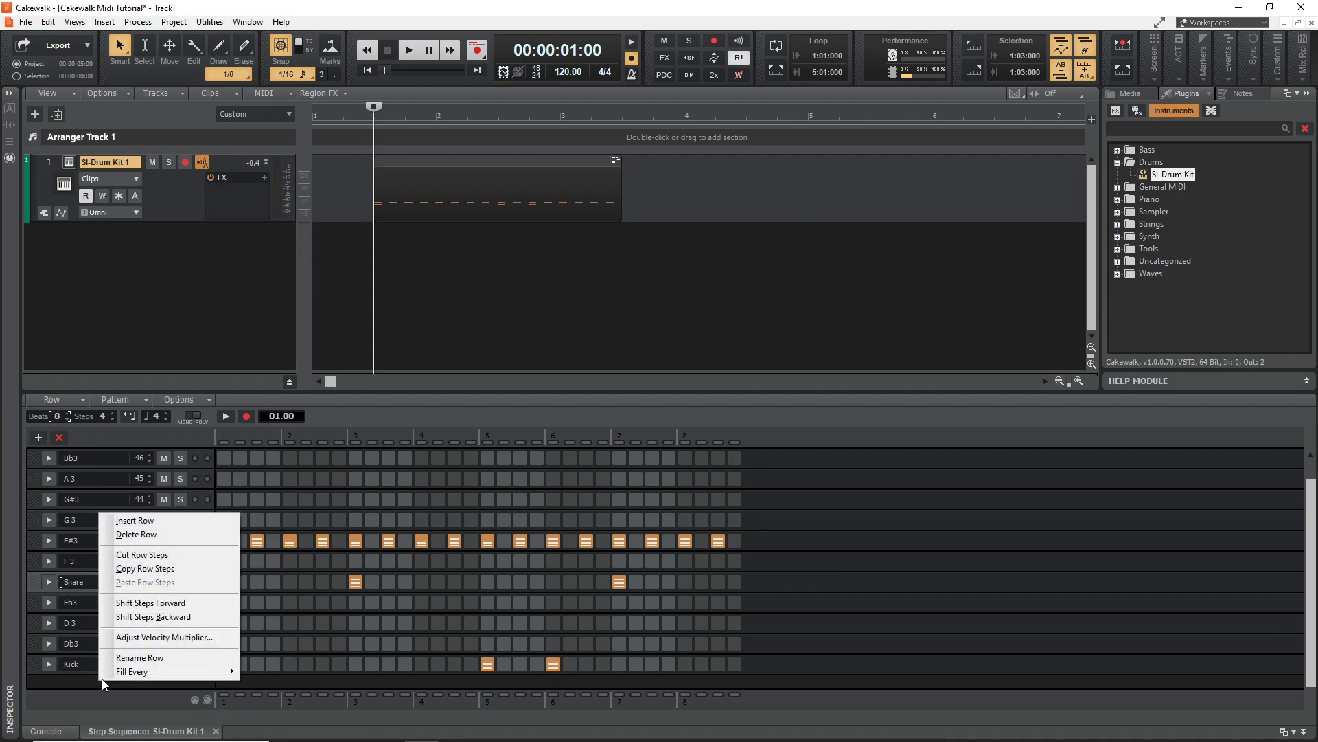
pyautogui.click(123, 522)
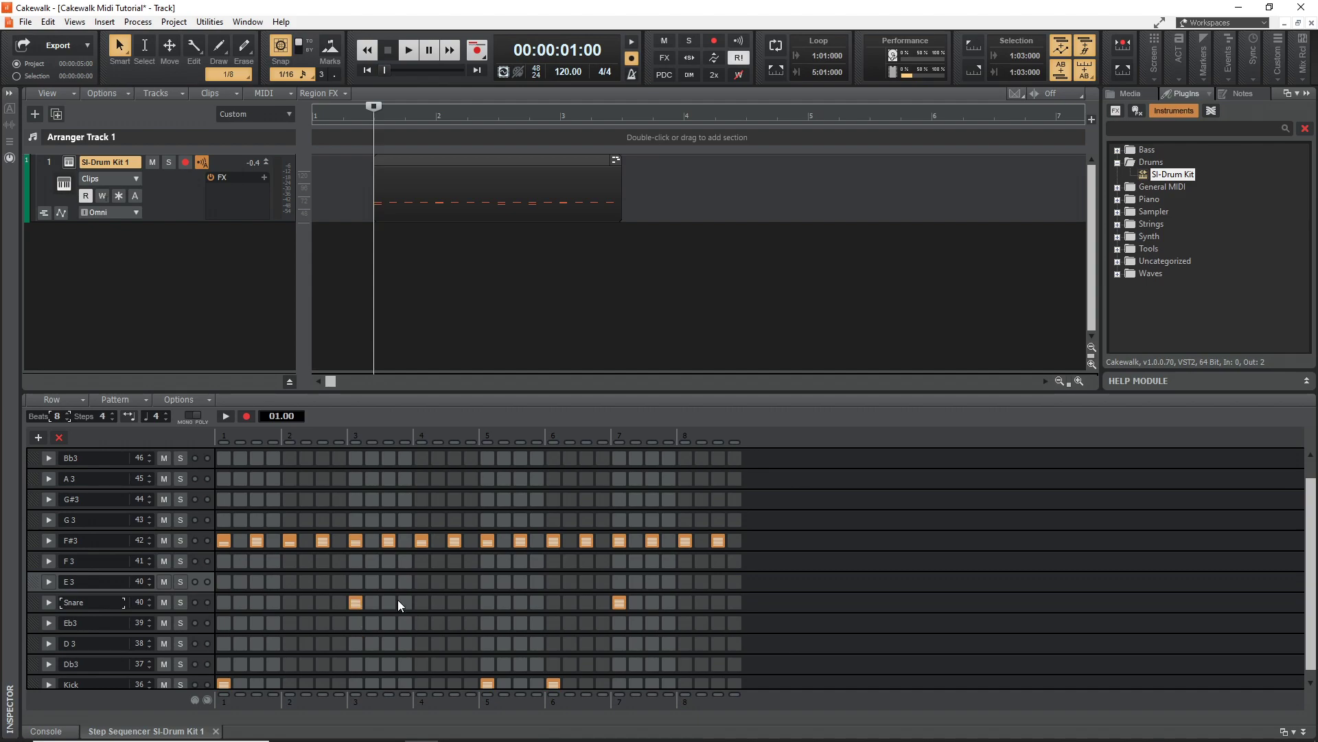
# Step: Add extra Snare hits spanning steps 9 to 12
pyautogui.click(373, 601)
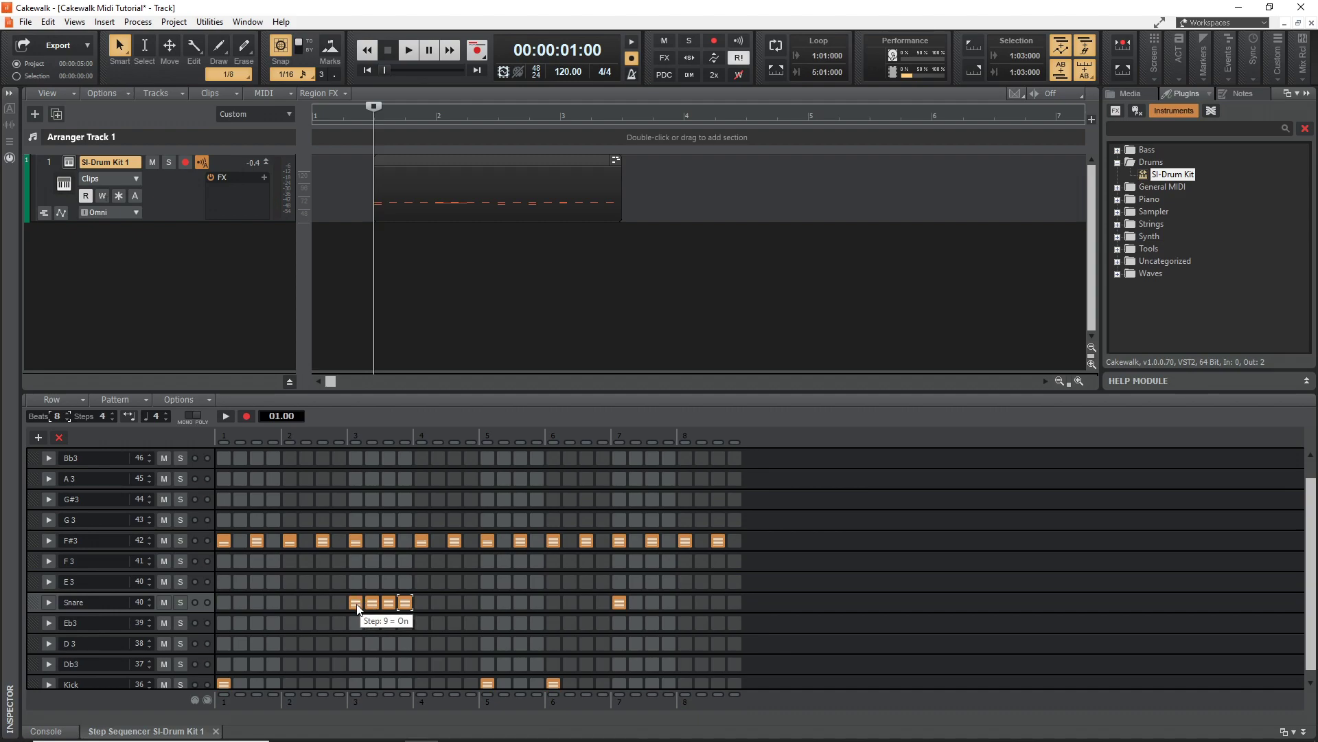
pyautogui.moveTo(357, 607); pyautogui.dragTo(380, 610)
pyautogui.scroll(-1, 377, 607)
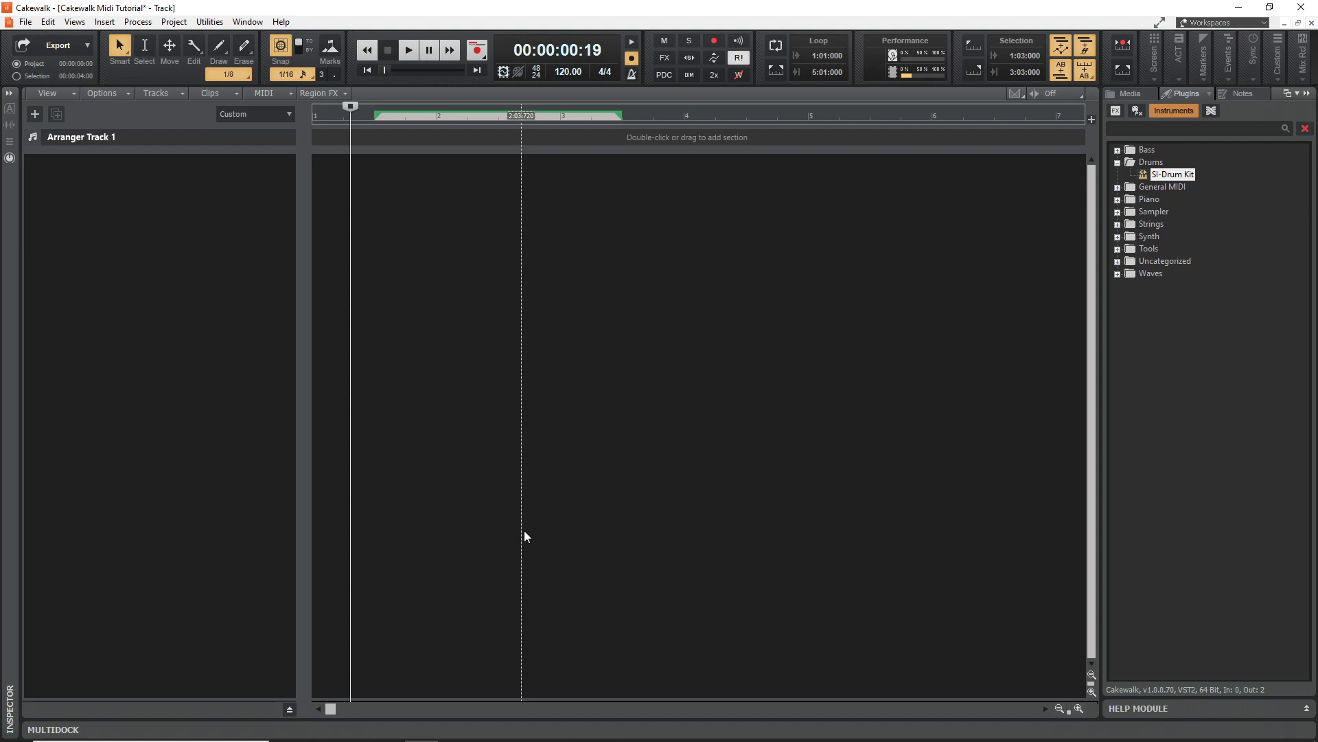
# Step: In Preferences > MIDI Devices, confirm USB Axiom 25 and nanoKONTROL2 are enabled as inputs and outputs
pyautogui.click(48, 22)
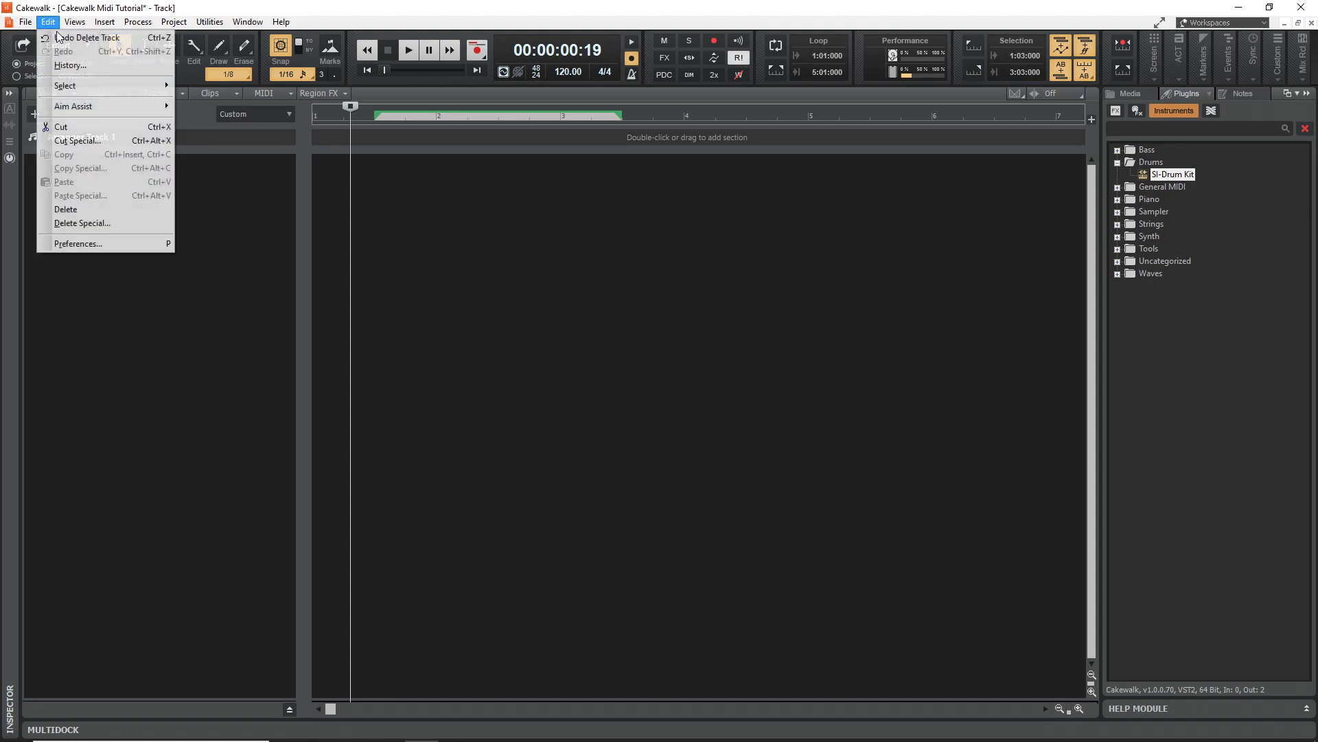
pyautogui.click(78, 244)
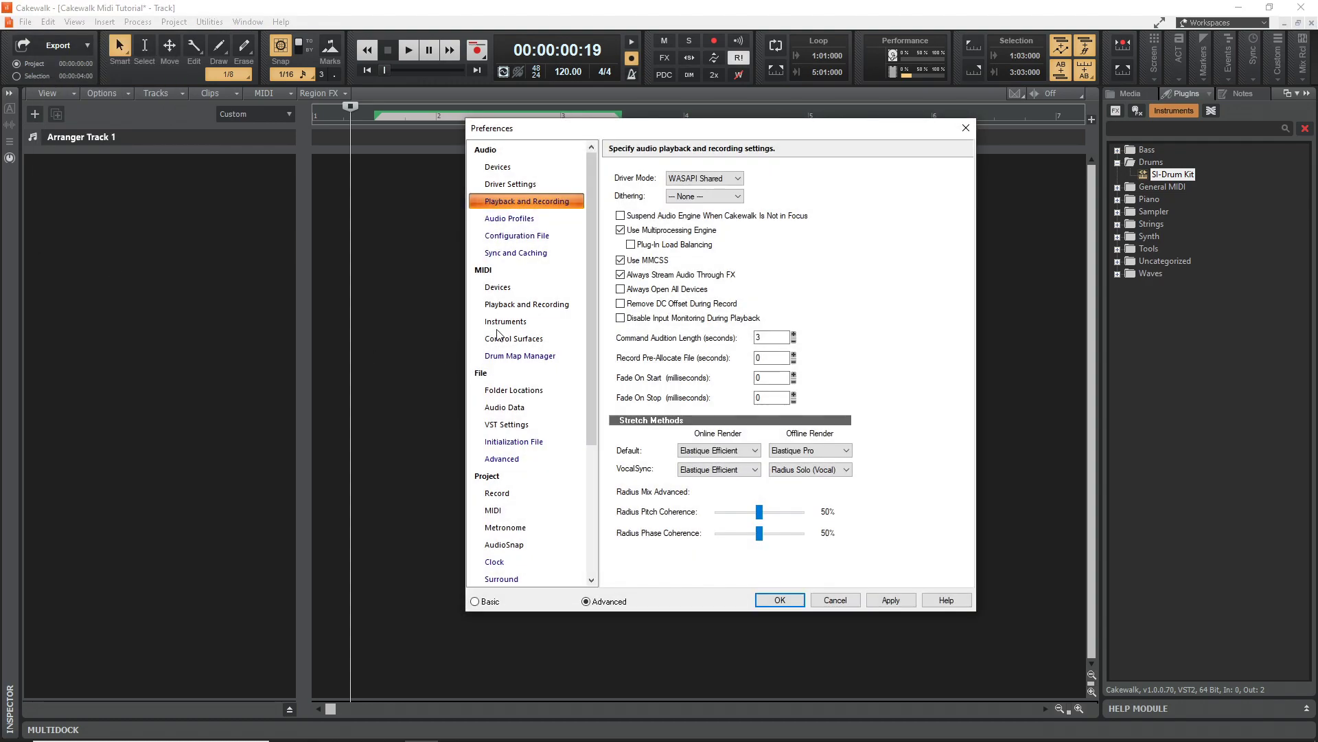
pyautogui.click(499, 288)
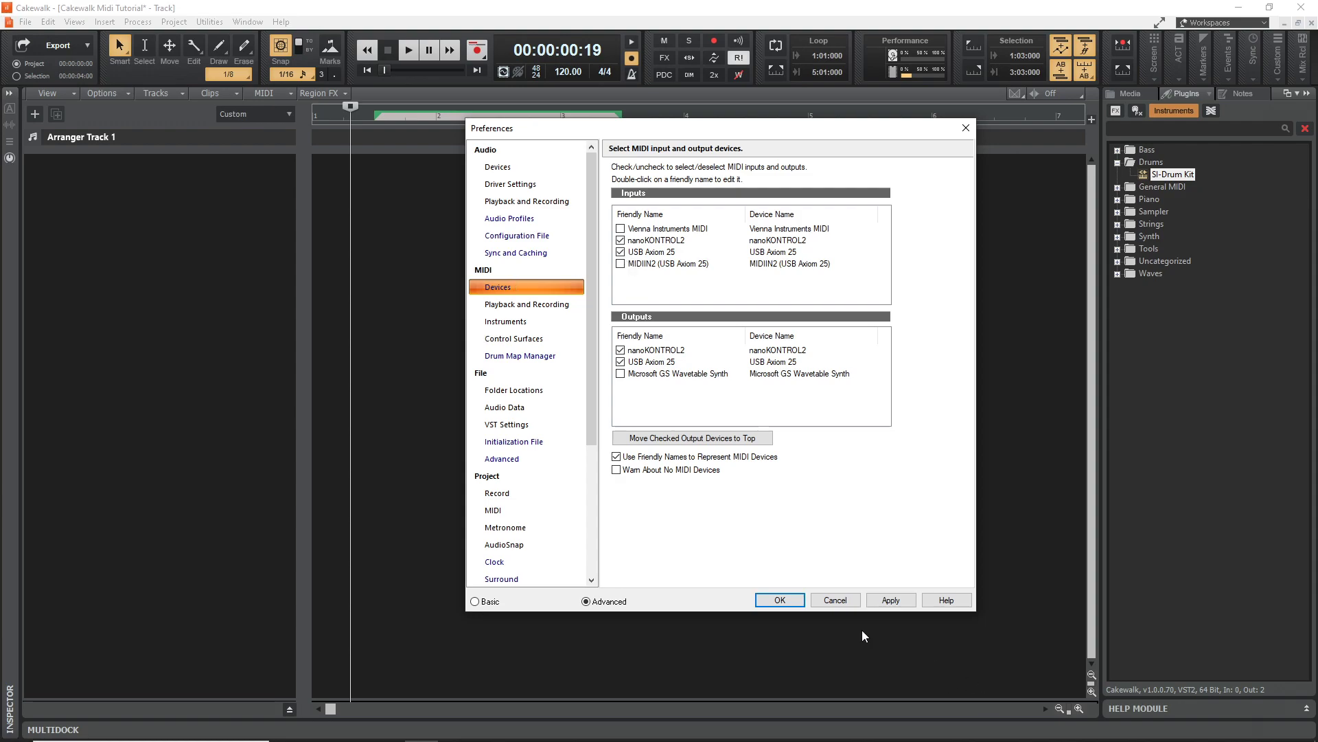
pyautogui.click(789, 606)
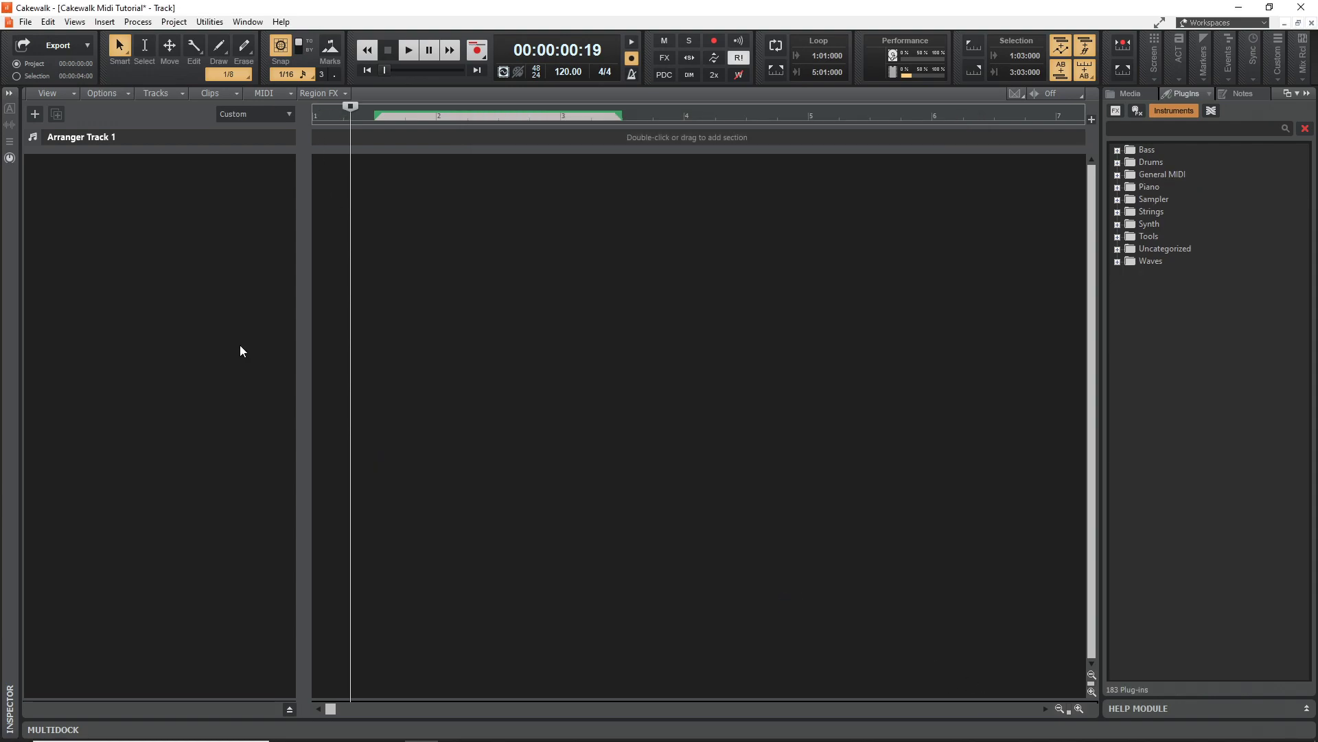
# Step: Add a Surge synth track with USB Axiom 25 channel 1 as MIDI input, and arm it
pyautogui.click(1117, 224)
pyautogui.moveTo(1162, 433); pyautogui.dragTo(272, 242)
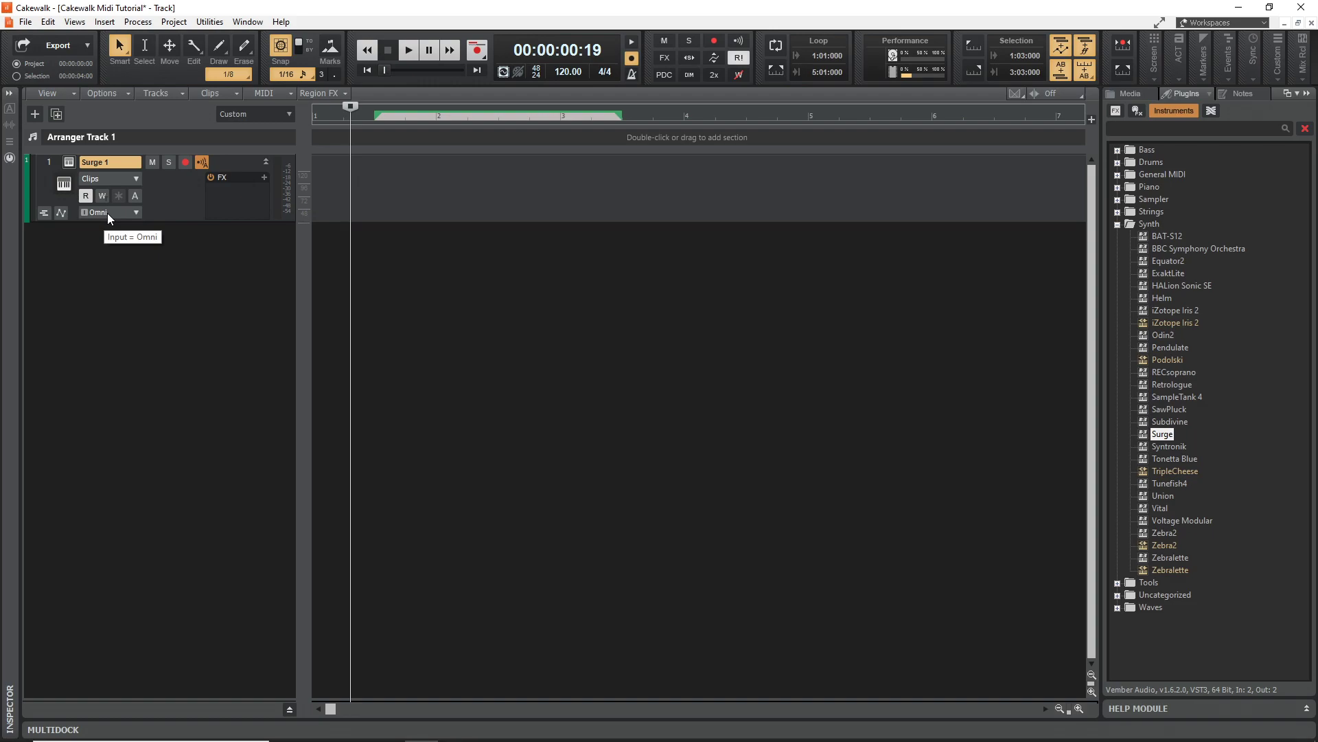
pyautogui.click(128, 212)
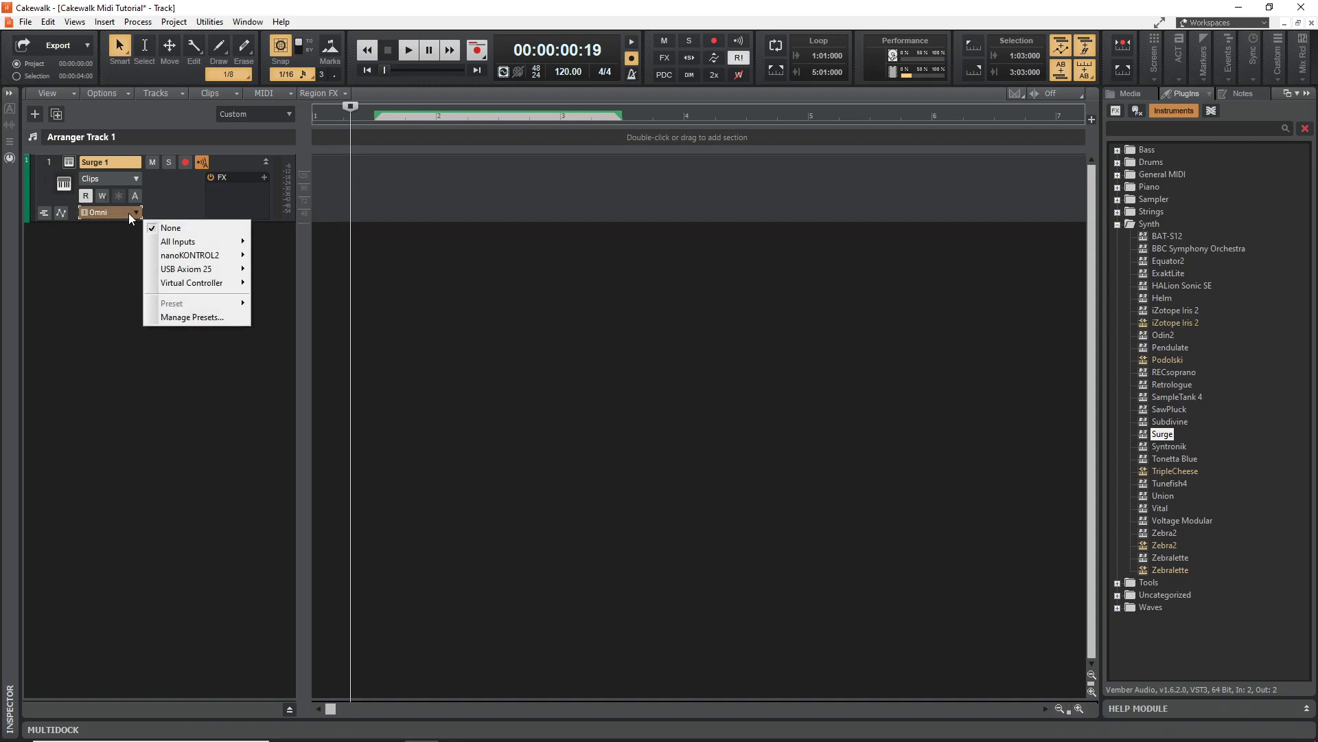
pyautogui.moveTo(194, 270)
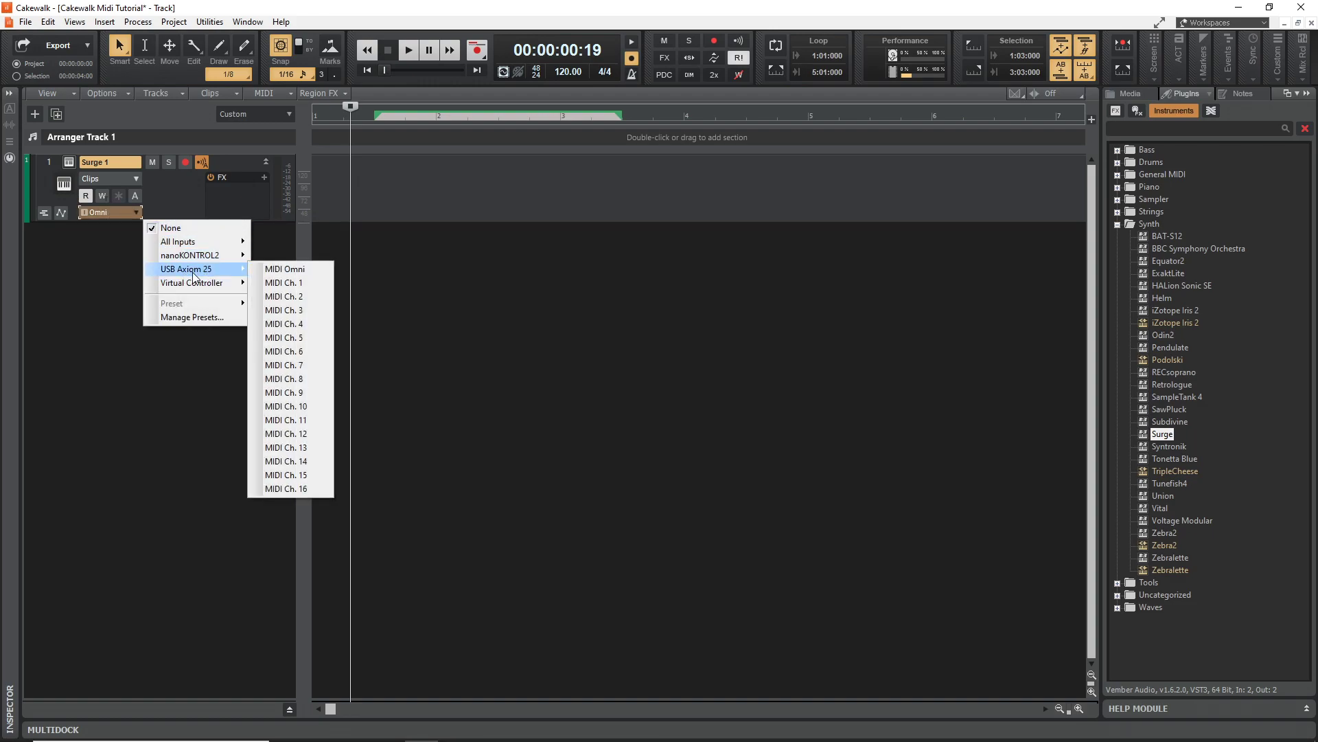
pyautogui.click(281, 285)
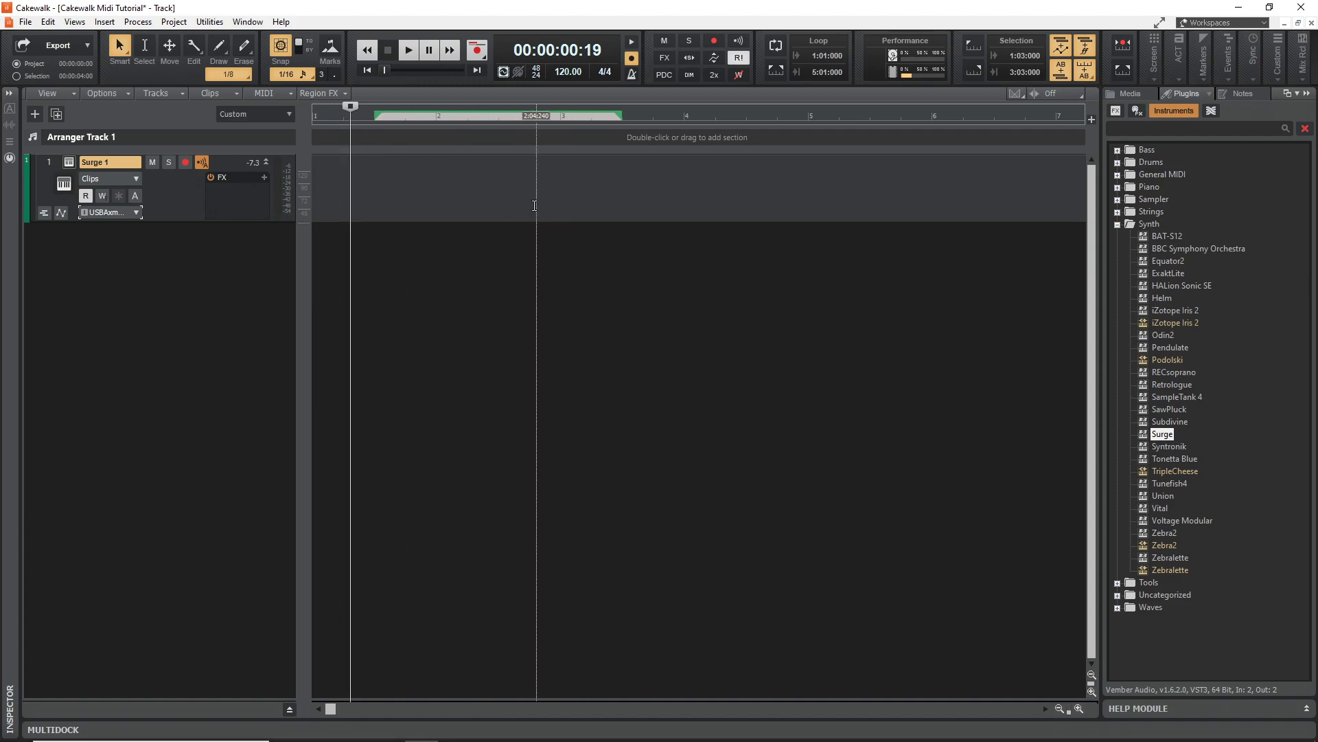
pyautogui.click(185, 163)
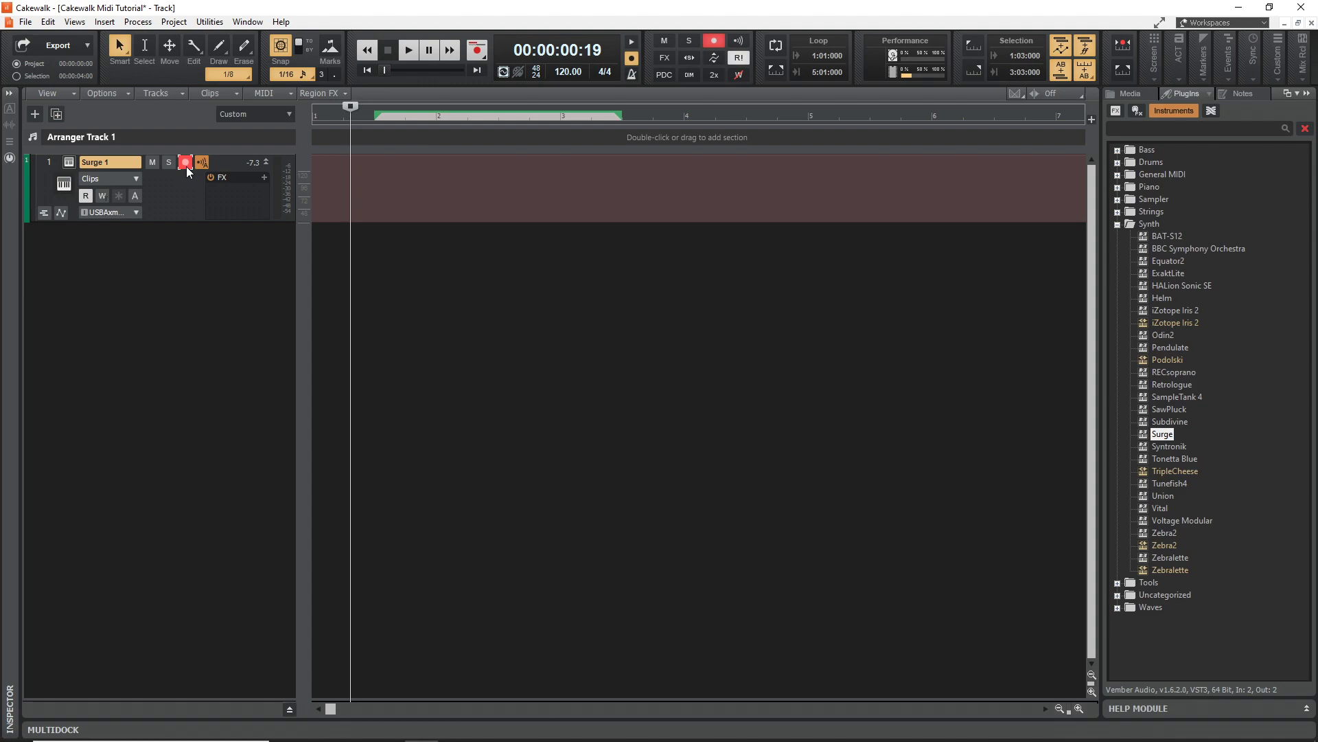
# Step: Record a keyboard performance as clip Record 1 on Surge 1 and select the clip
pyautogui.click(478, 54)
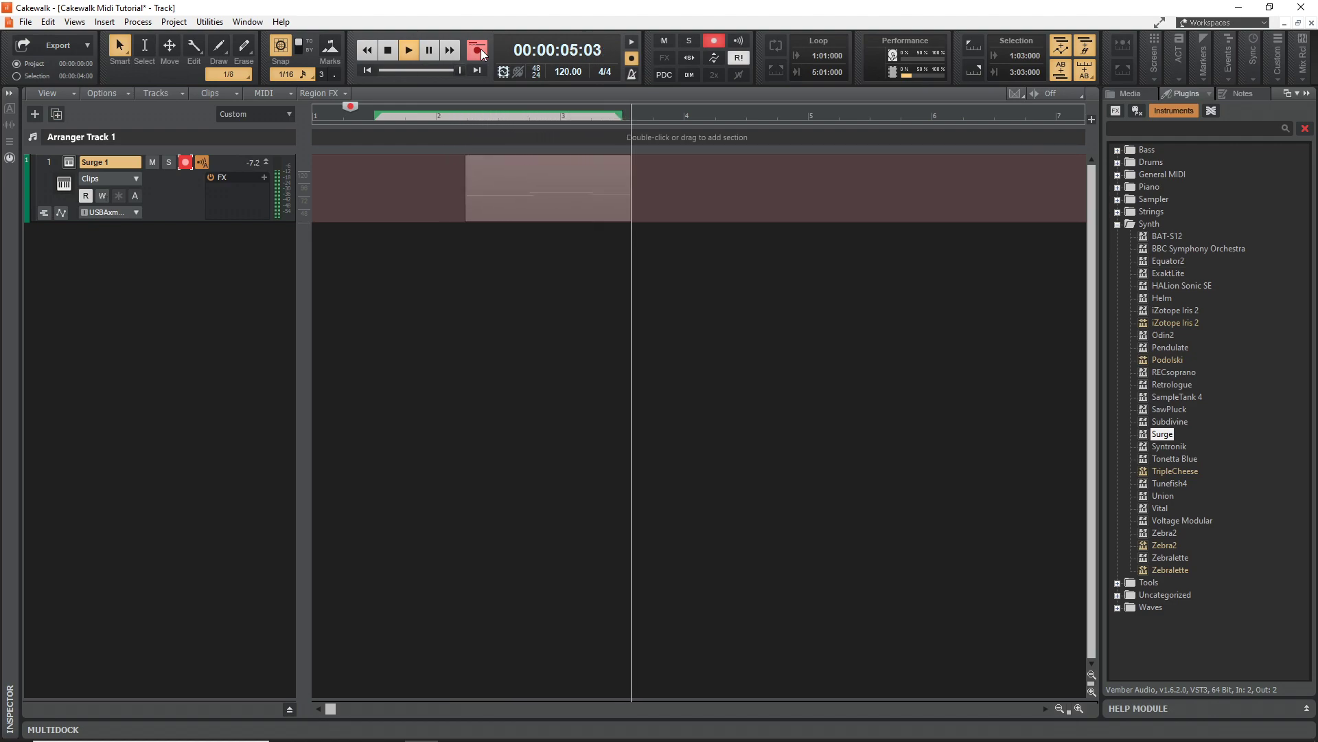
pyautogui.press('space')
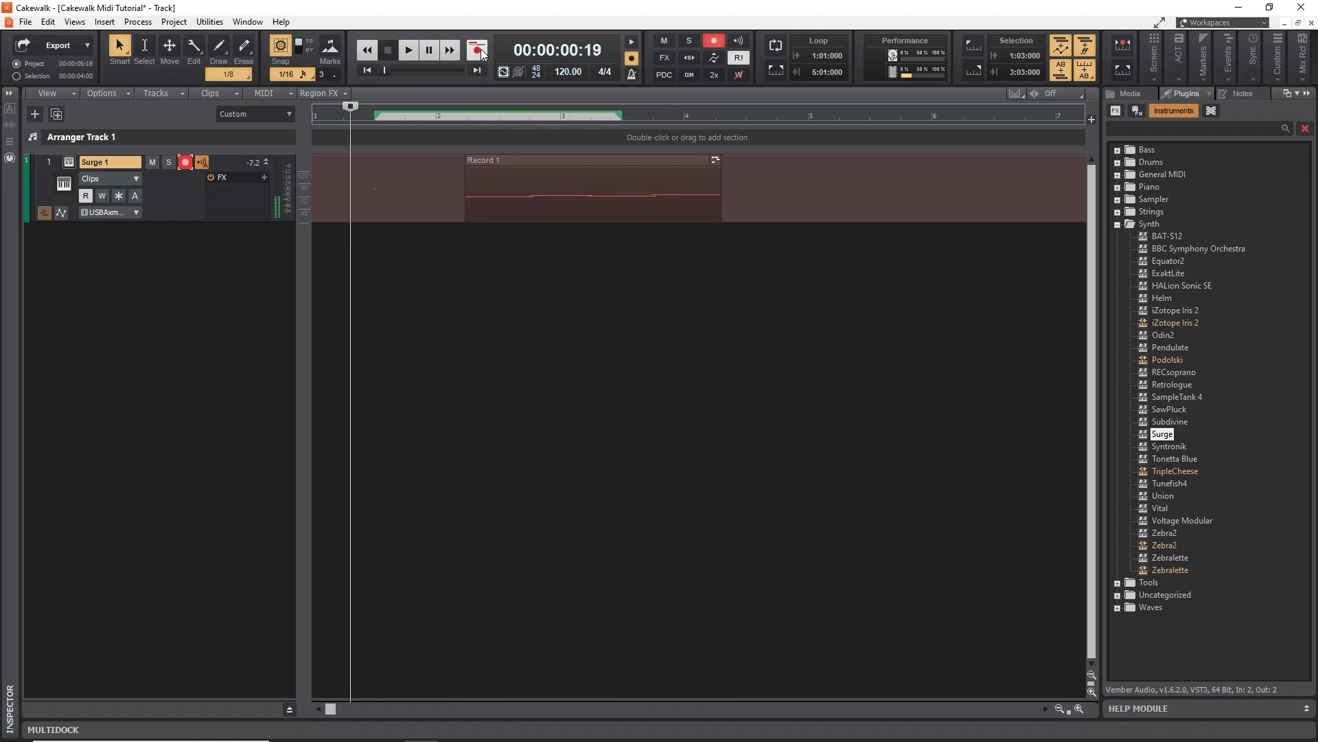
pyautogui.click(568, 164)
# Step: In the piano roll, snap G4 to 2:02, C5 onto the beat, and A4 to 3:02
pyautogui.doubleClick(569, 165)
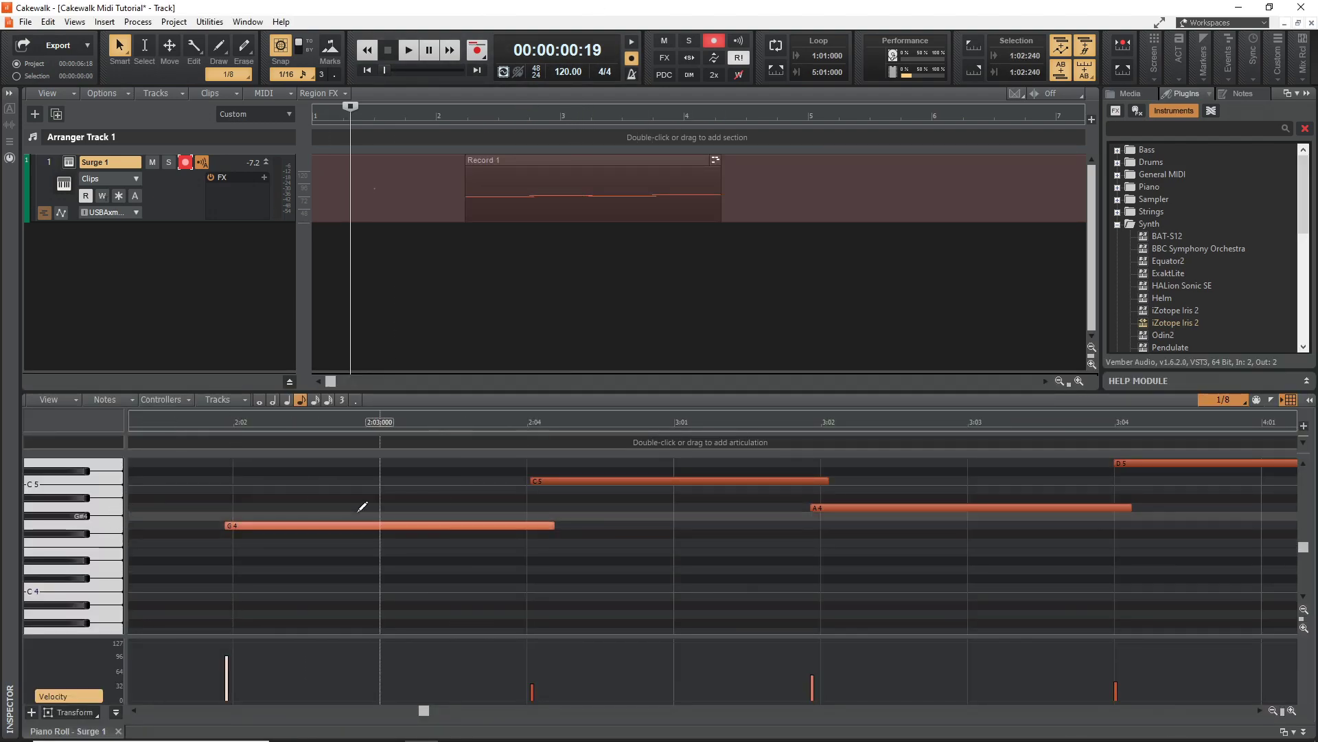
pyautogui.moveTo(247, 529); pyautogui.dragTo(254, 529)
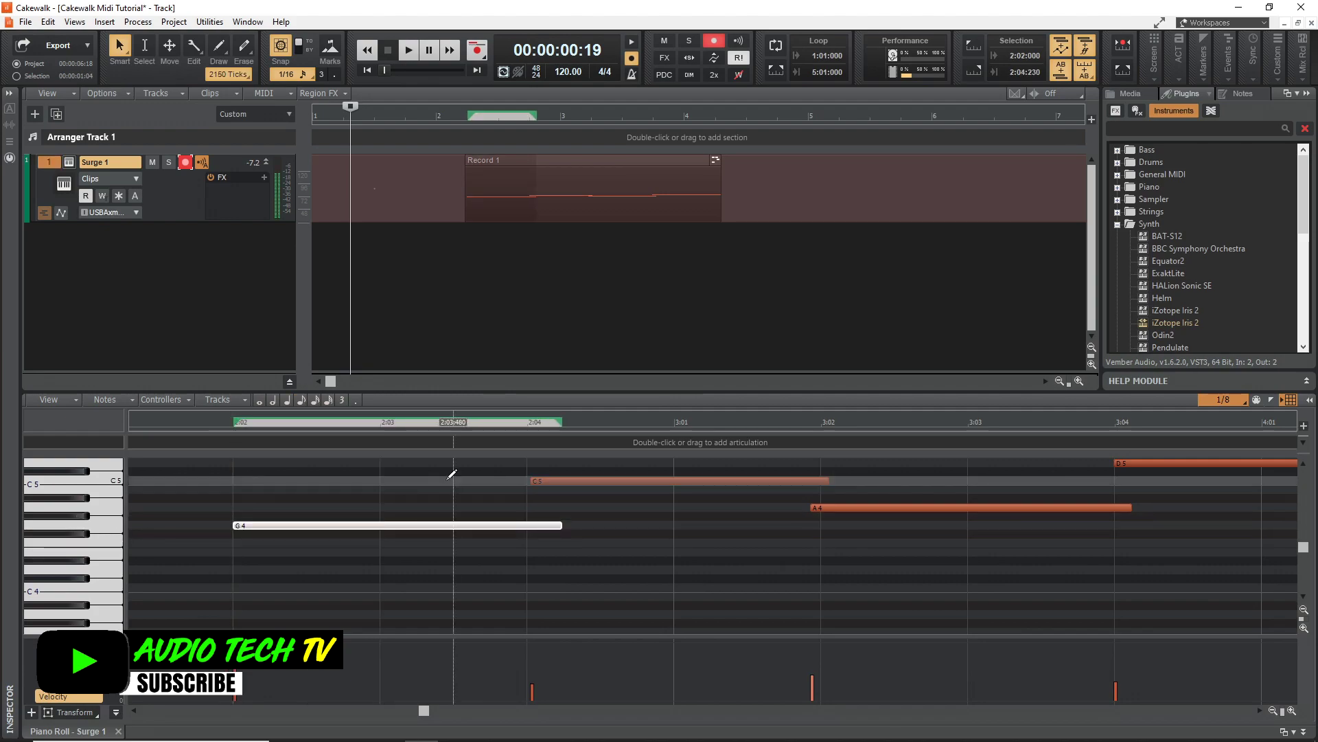
pyautogui.moveTo(587, 484); pyautogui.dragTo(584, 483)
pyautogui.moveTo(847, 506); pyautogui.dragTo(860, 509)
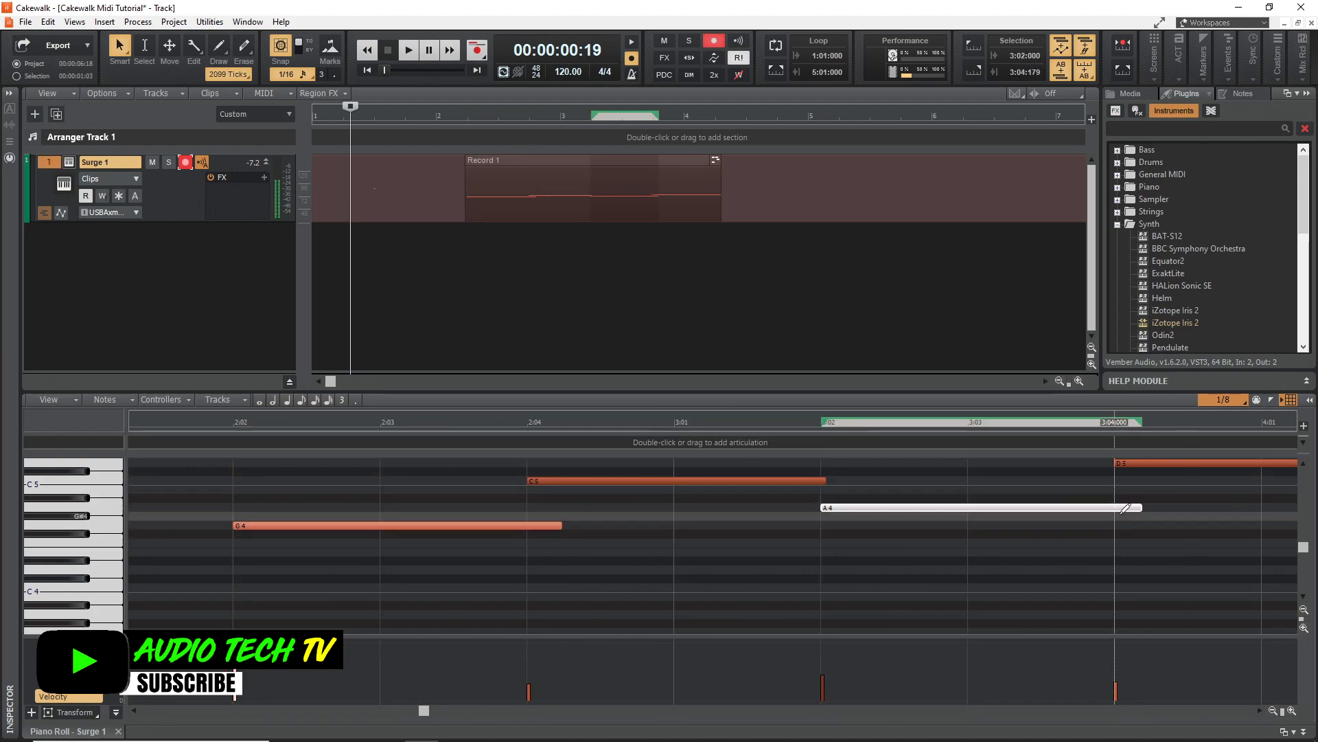
# Step: Add D4 and D5 notes alongside G4 at 2:02, then play the clip back
pyautogui.click(235, 570)
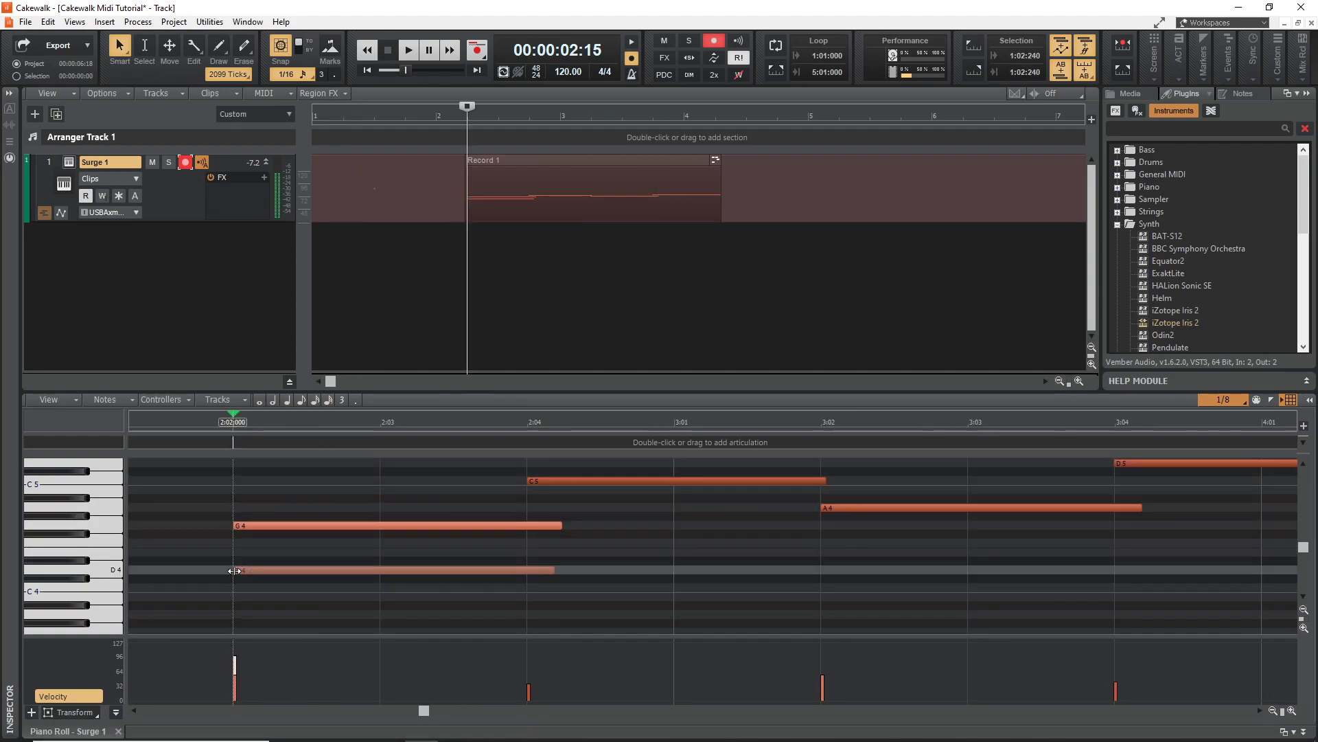
pyautogui.click(237, 462)
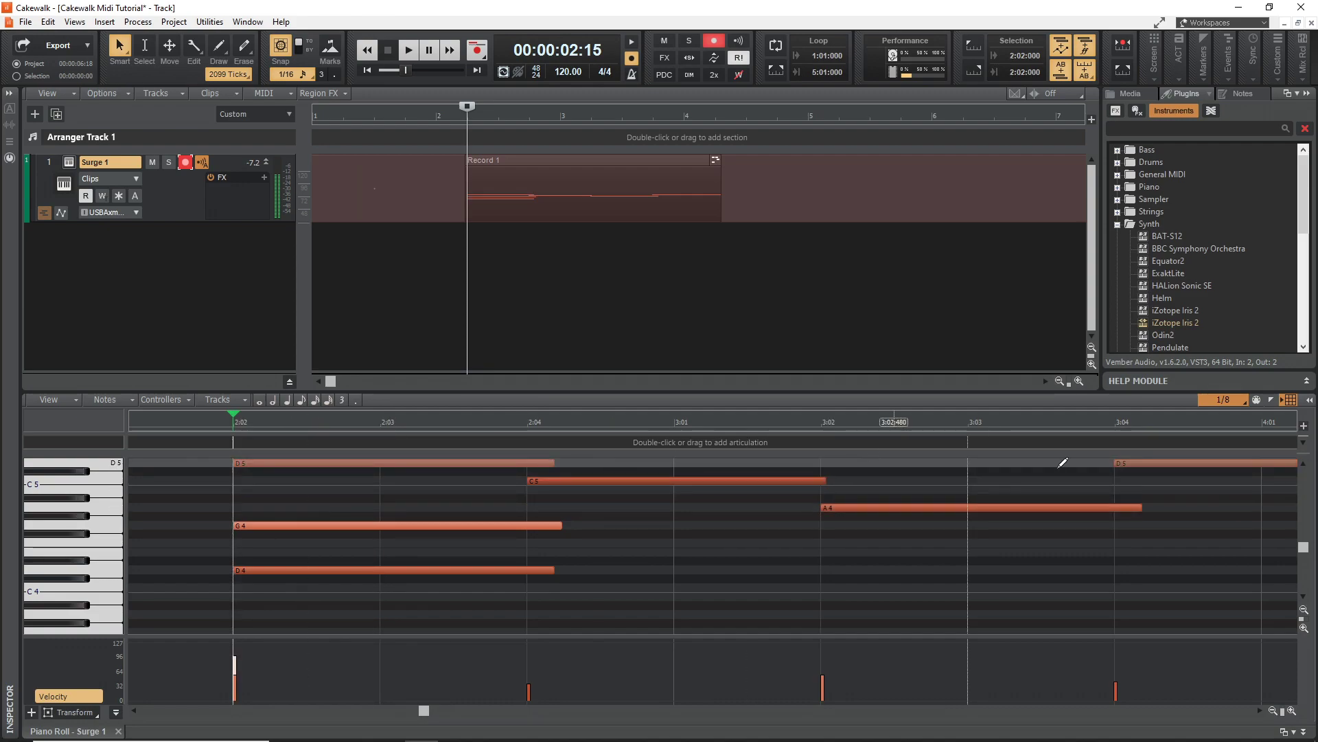
pyautogui.press('space')
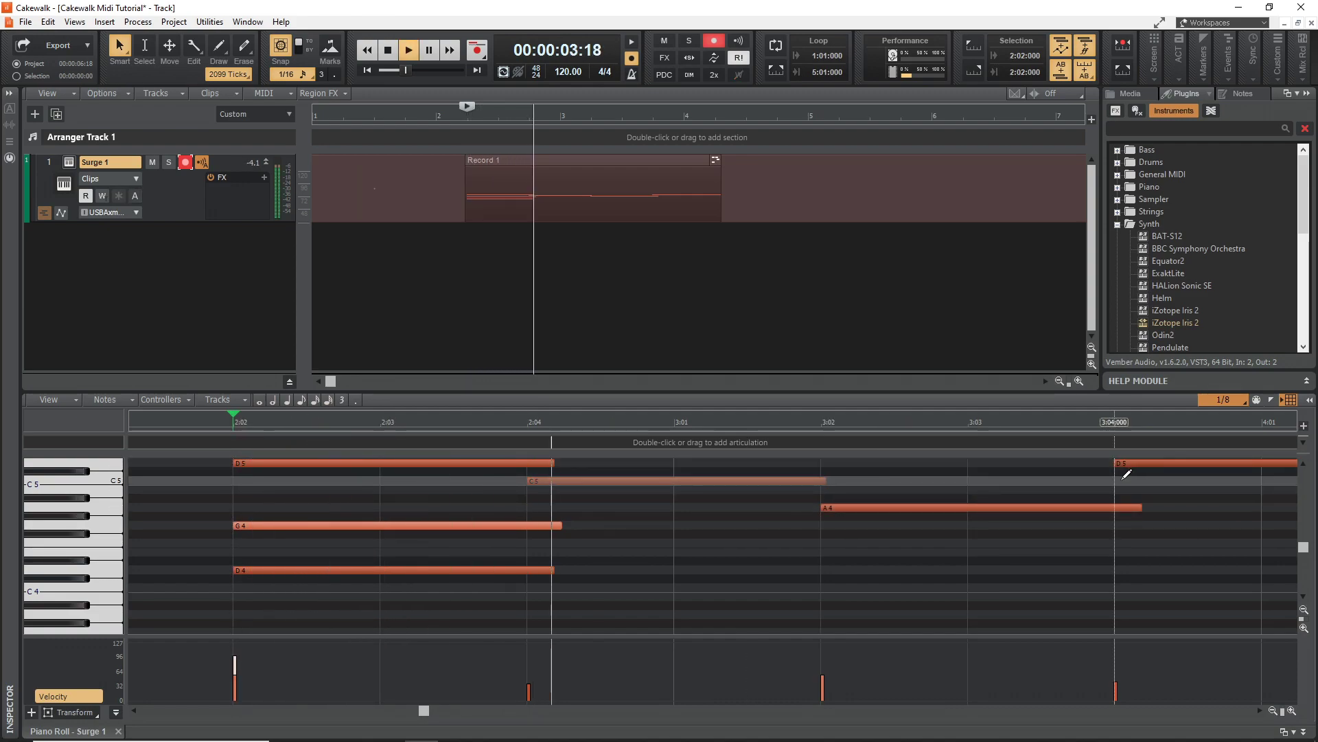
pyautogui.press('space')
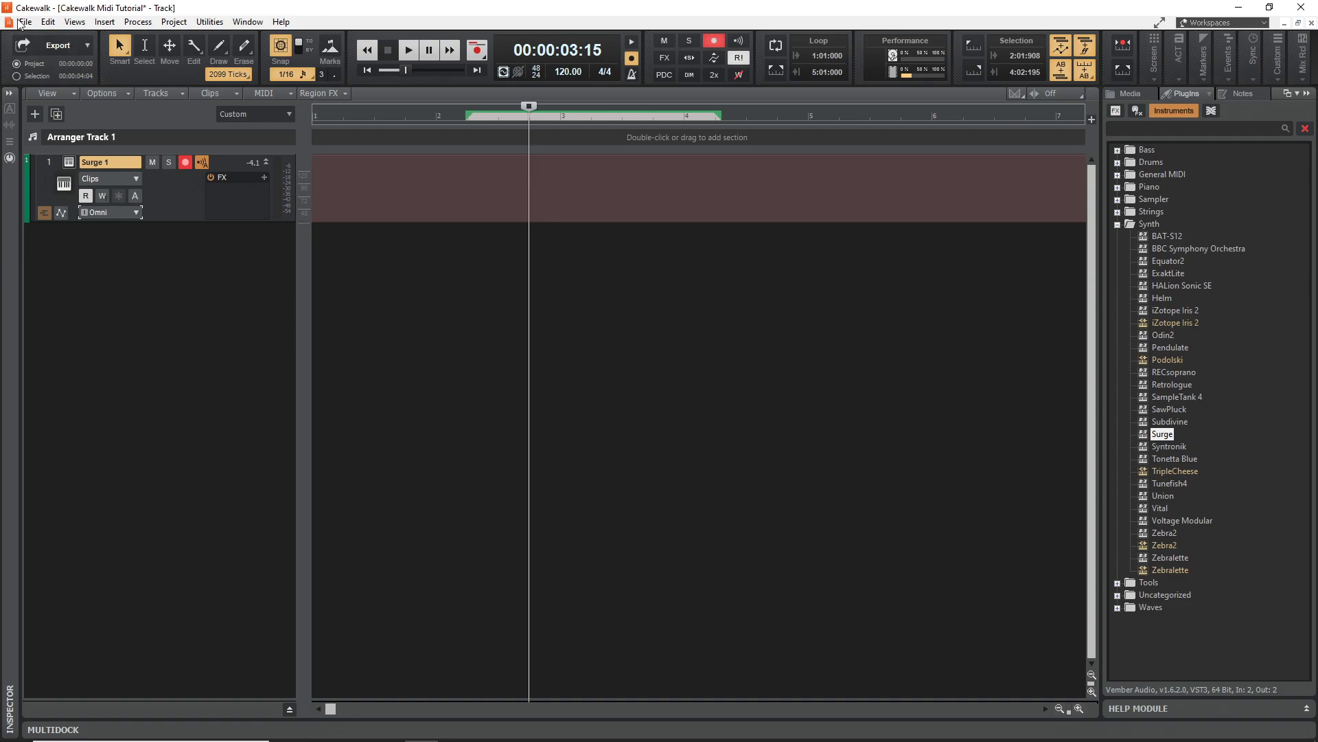
# Step: Open the Computer Keyboard virtual controller from Views and nudge its window left
pyautogui.click(74, 22)
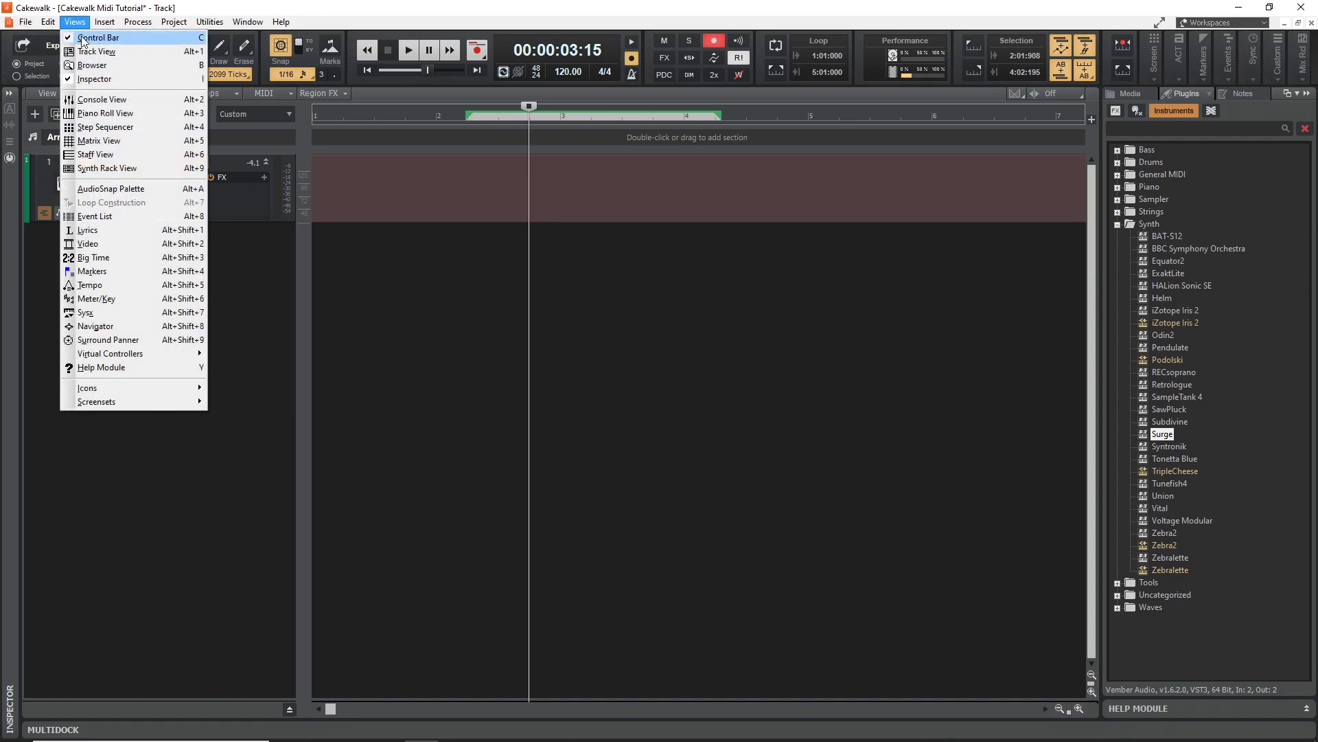
pyautogui.moveTo(108, 357)
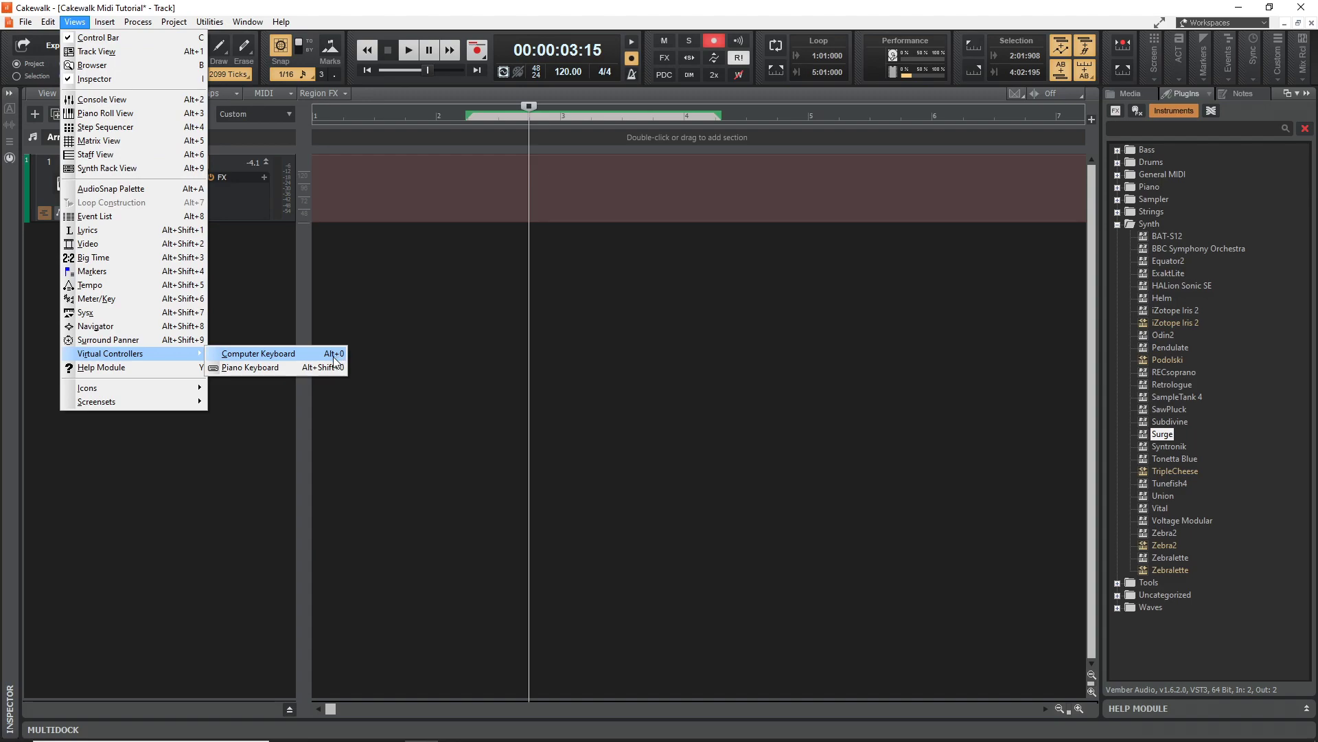
pyautogui.click(278, 355)
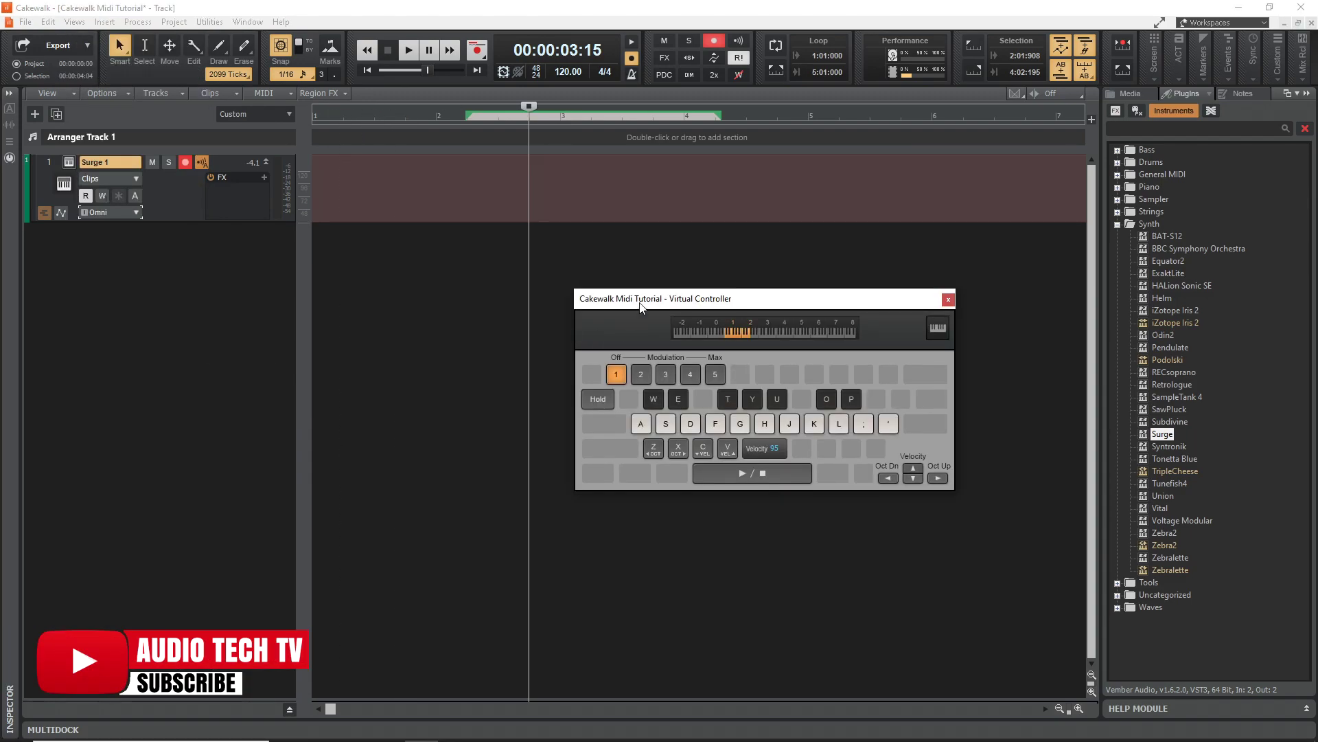
pyautogui.moveTo(653, 307); pyautogui.dragTo(508, 299)
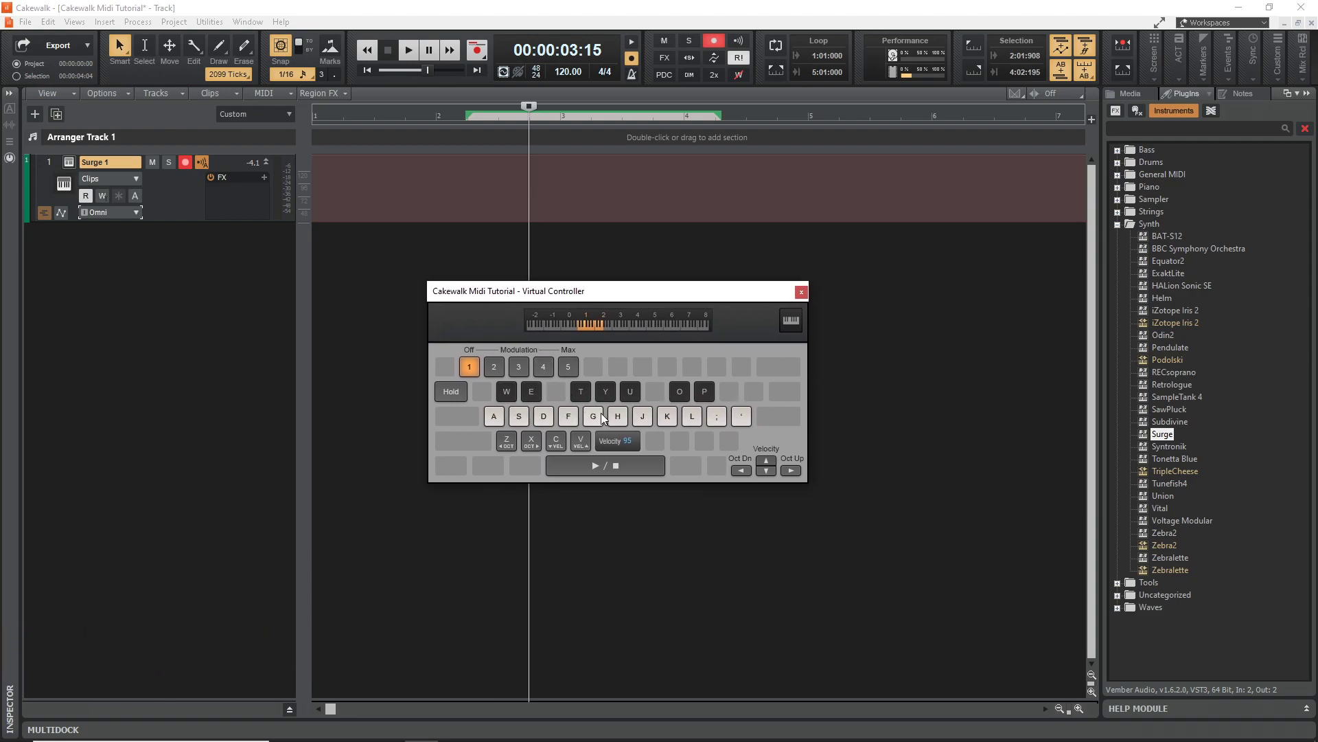
# Step: Play test notes with the A, S, D and F keys
pyautogui.press('a')
pyautogui.press('s')
pyautogui.press('d')
pyautogui.press('f')
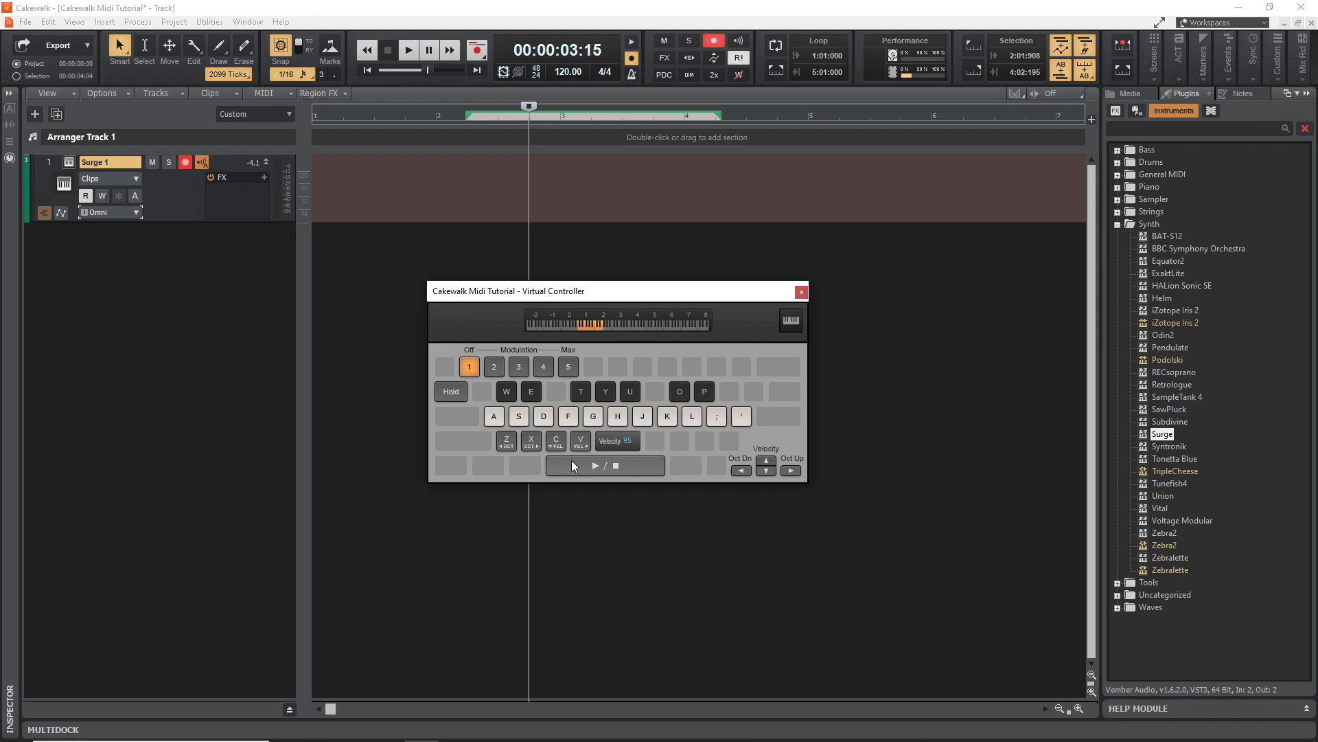
# Step: Shift the virtual keyboard up two octaves, testing notes with A, S, D at each
pyautogui.click(532, 441)
pyautogui.press('a')
pyautogui.press('s')
pyautogui.press('d')
pyautogui.click(537, 443)
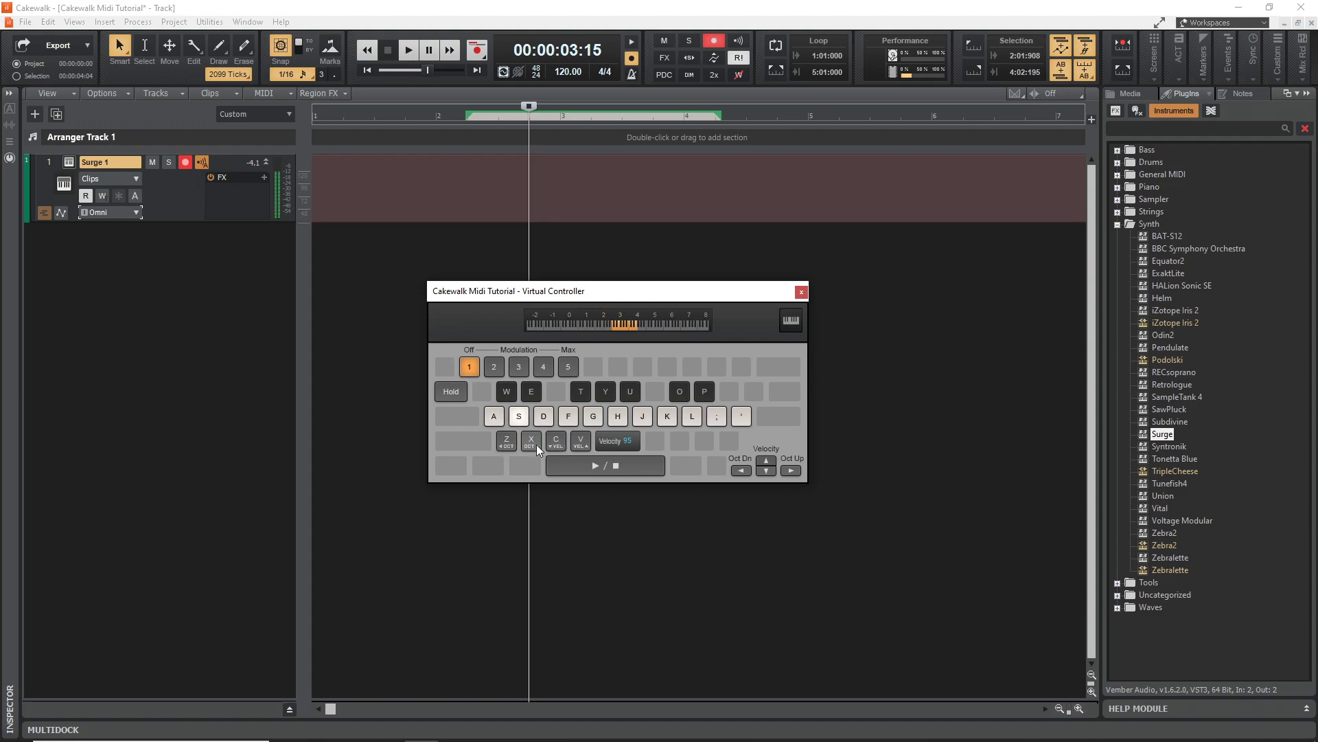
pyautogui.press('a')
# Step: Record F and S notes from the virtual keyboard as Record 2, then open it in the piano roll
pyautogui.click(478, 50)
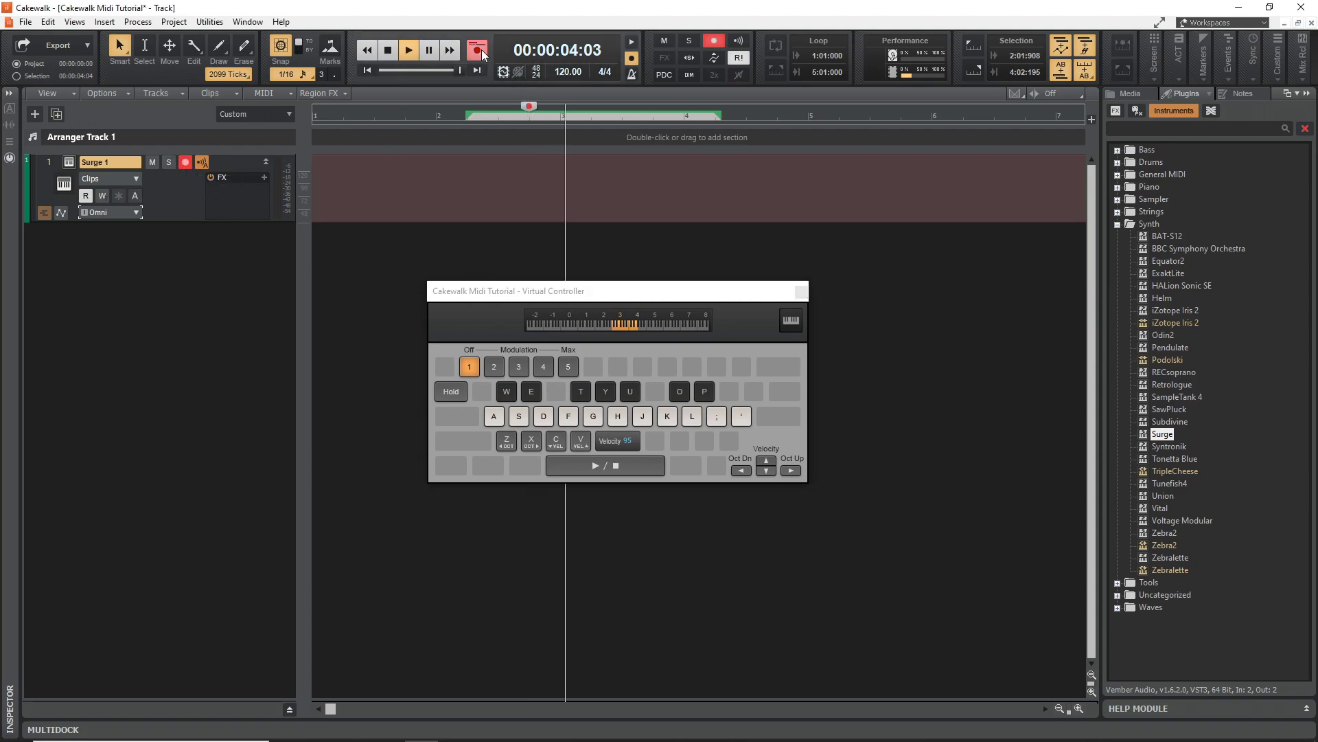
pyautogui.press('f')
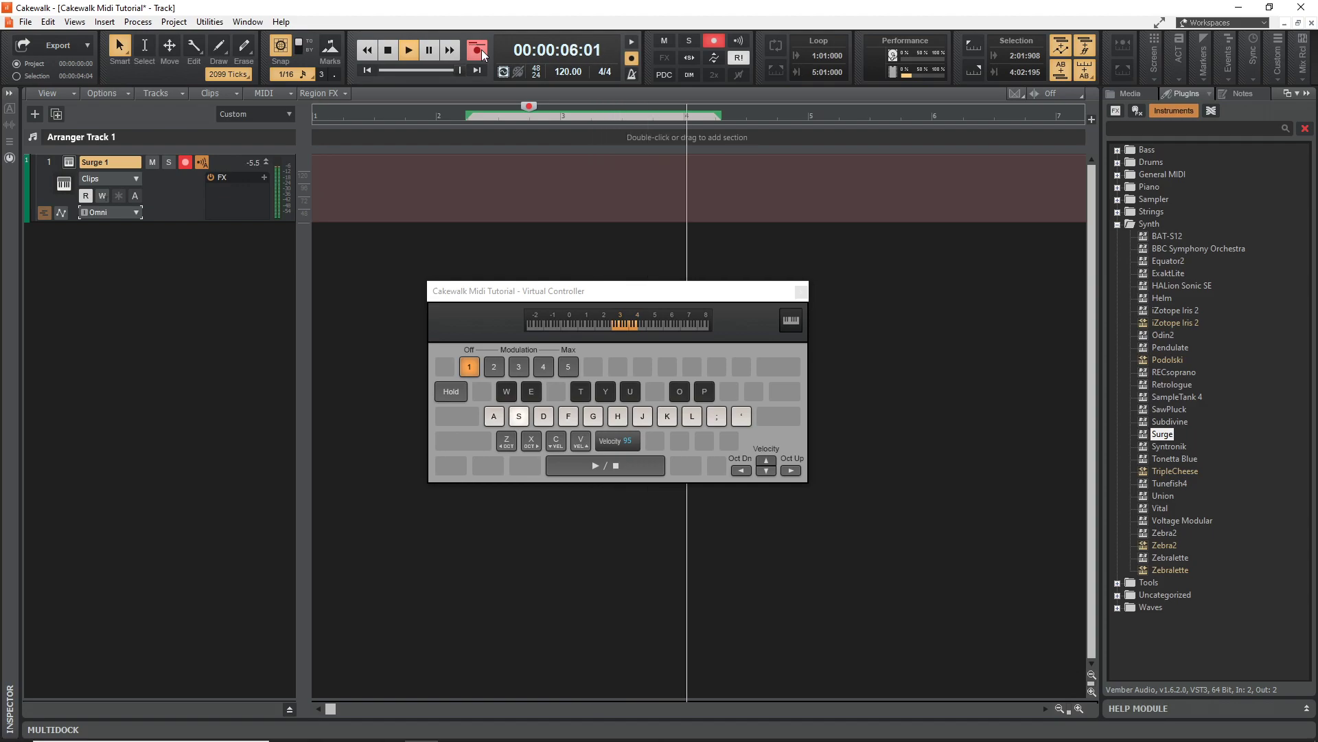
pyautogui.press('s')
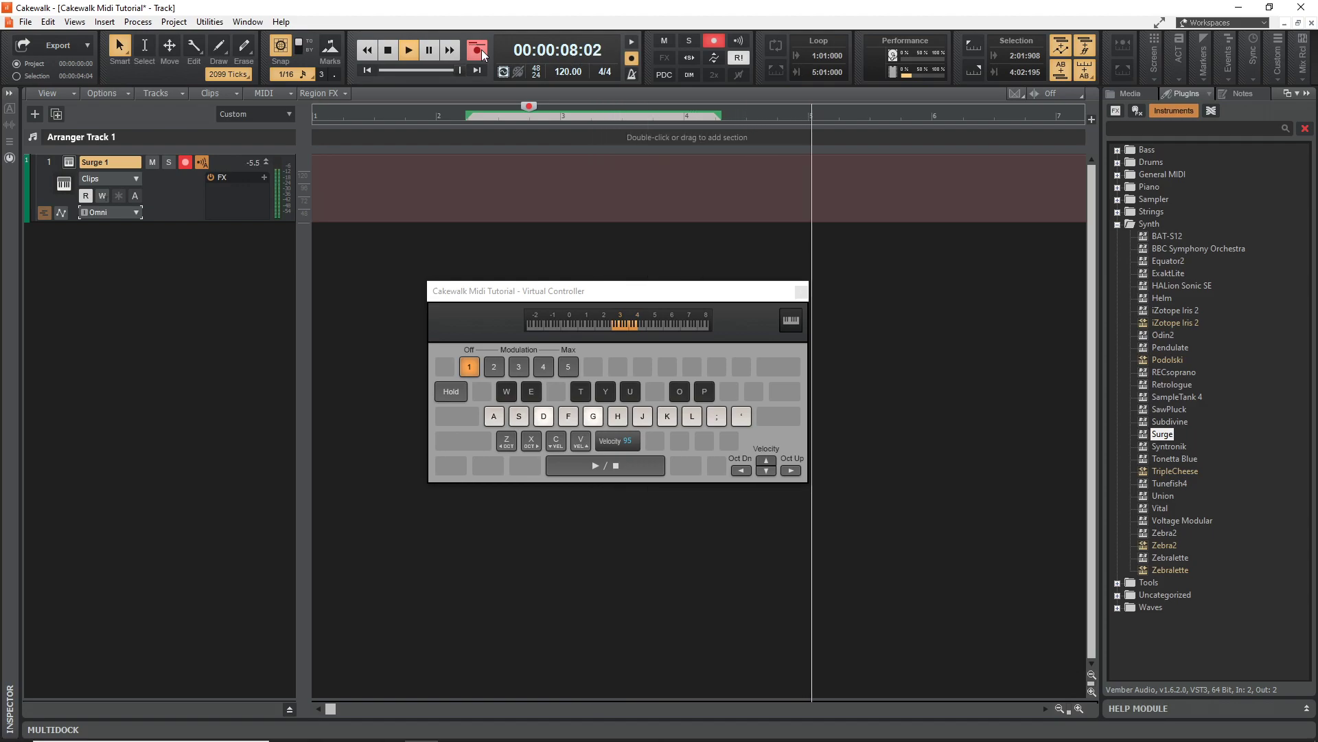
pyautogui.press('space')
pyautogui.doubleClick(734, 192)
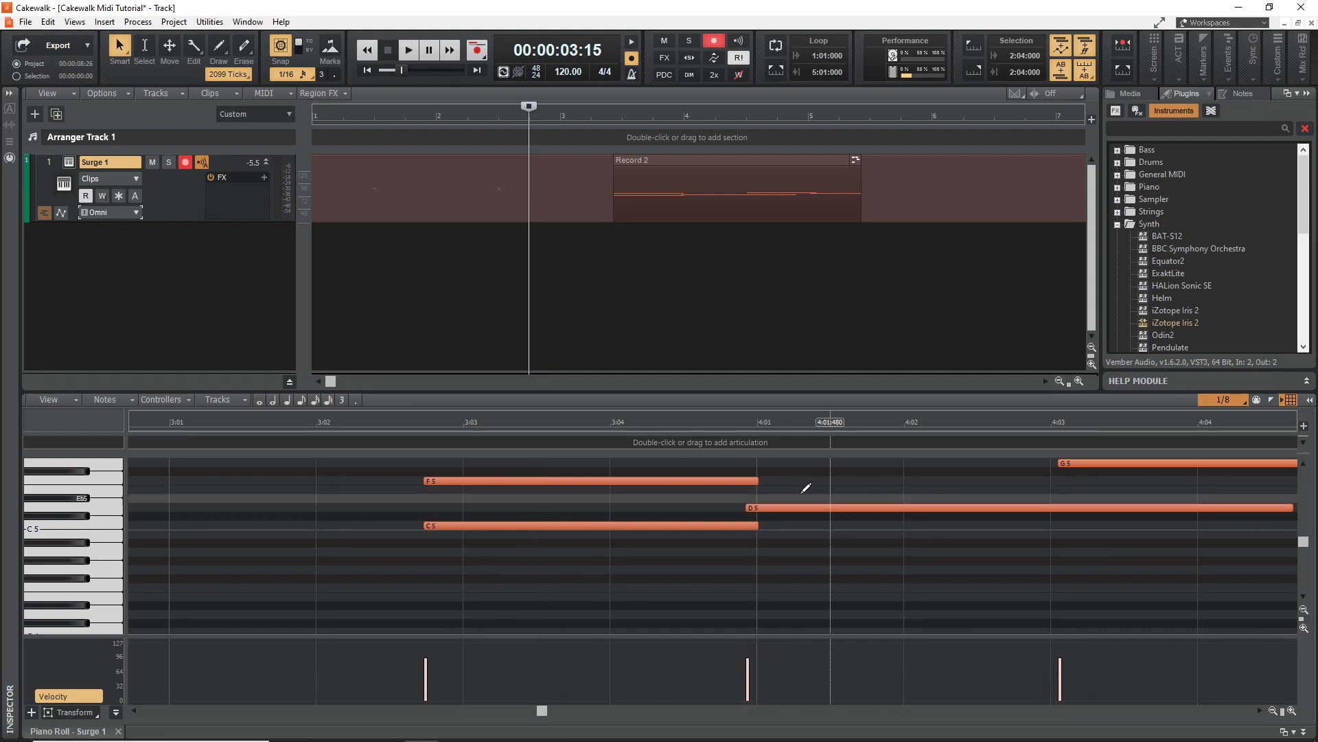